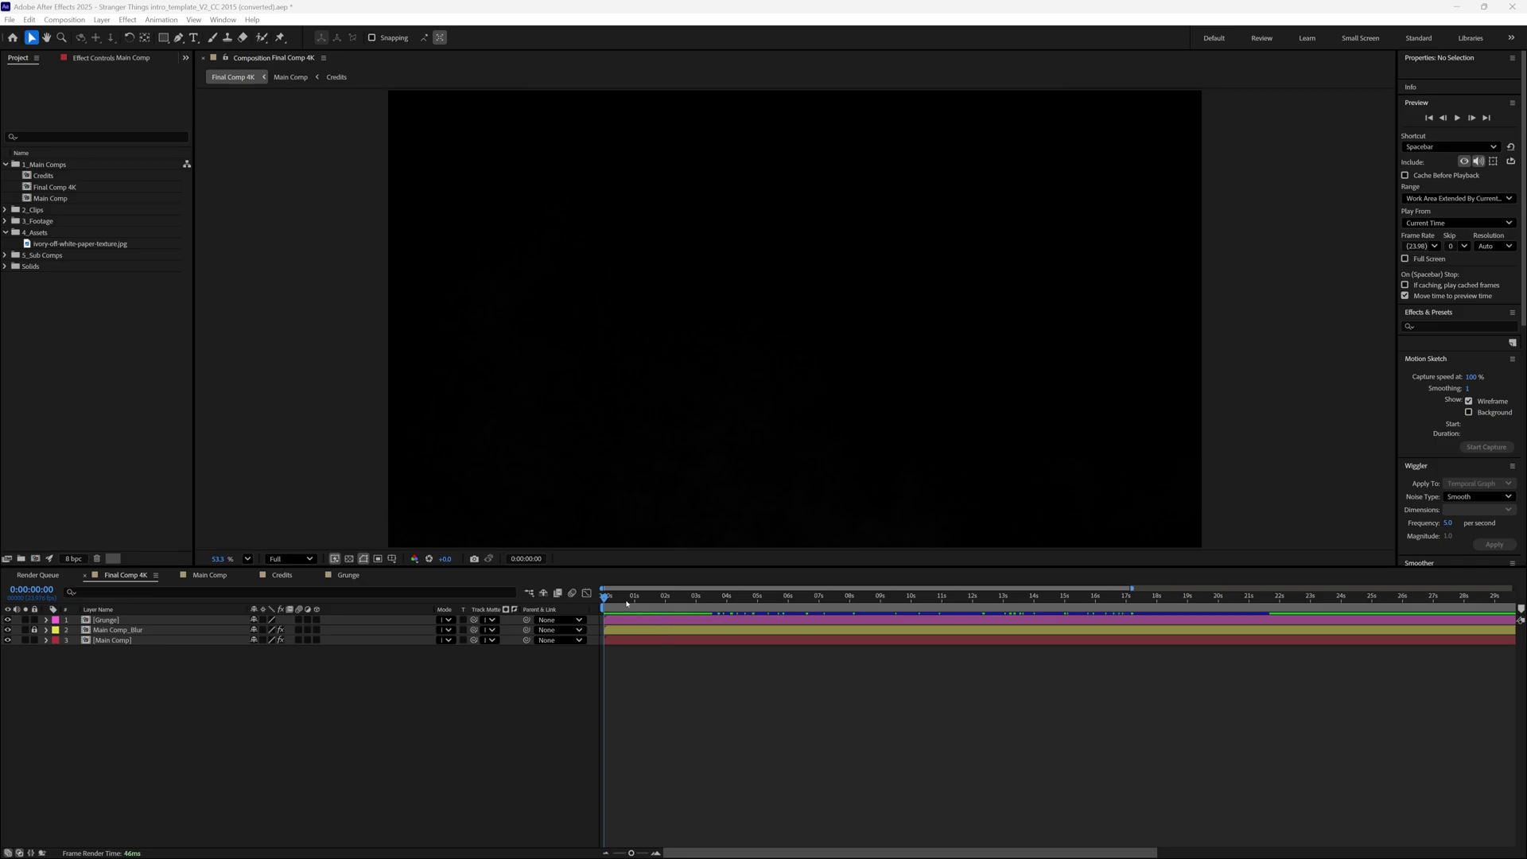
Preview the intro by scrubbing and playing through its title cards.
drag(627, 604, 727, 722)
key(space)
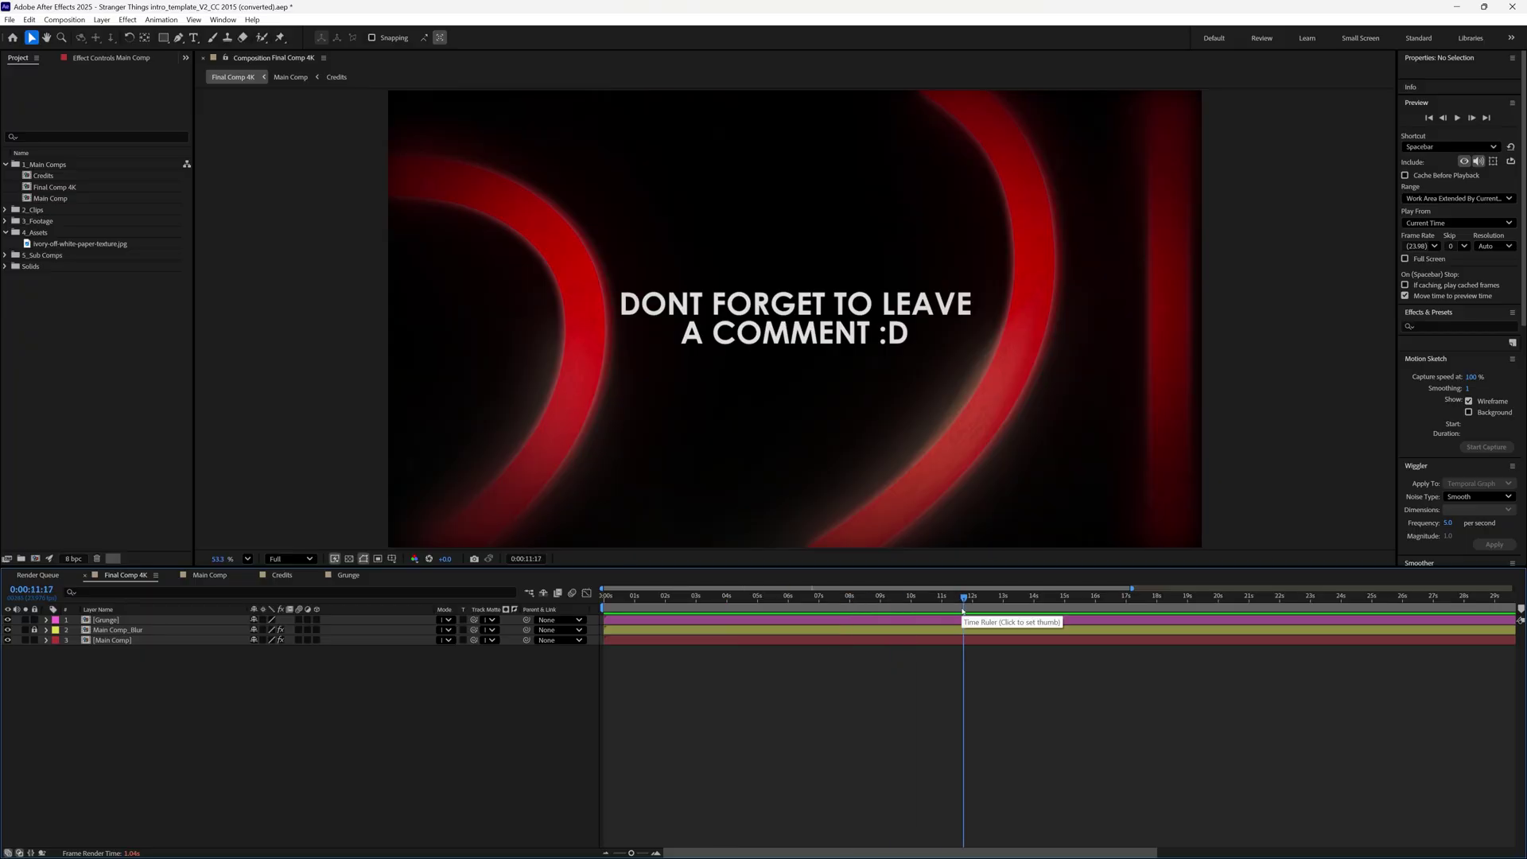
drag(976, 611, 1122, 644)
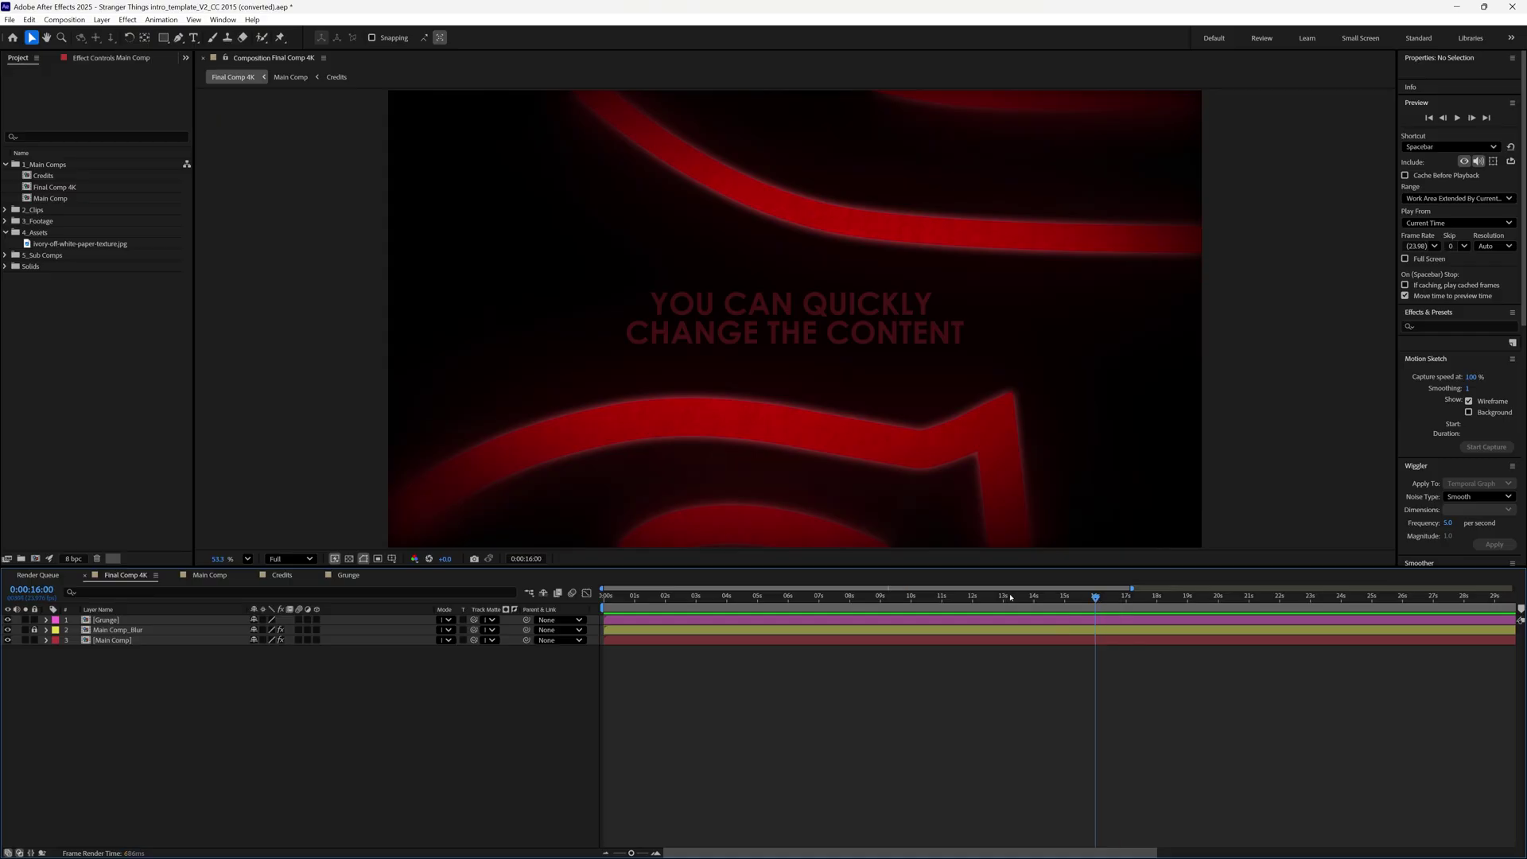
drag(1010, 597, 1075, 625)
drag(975, 626, 875, 662)
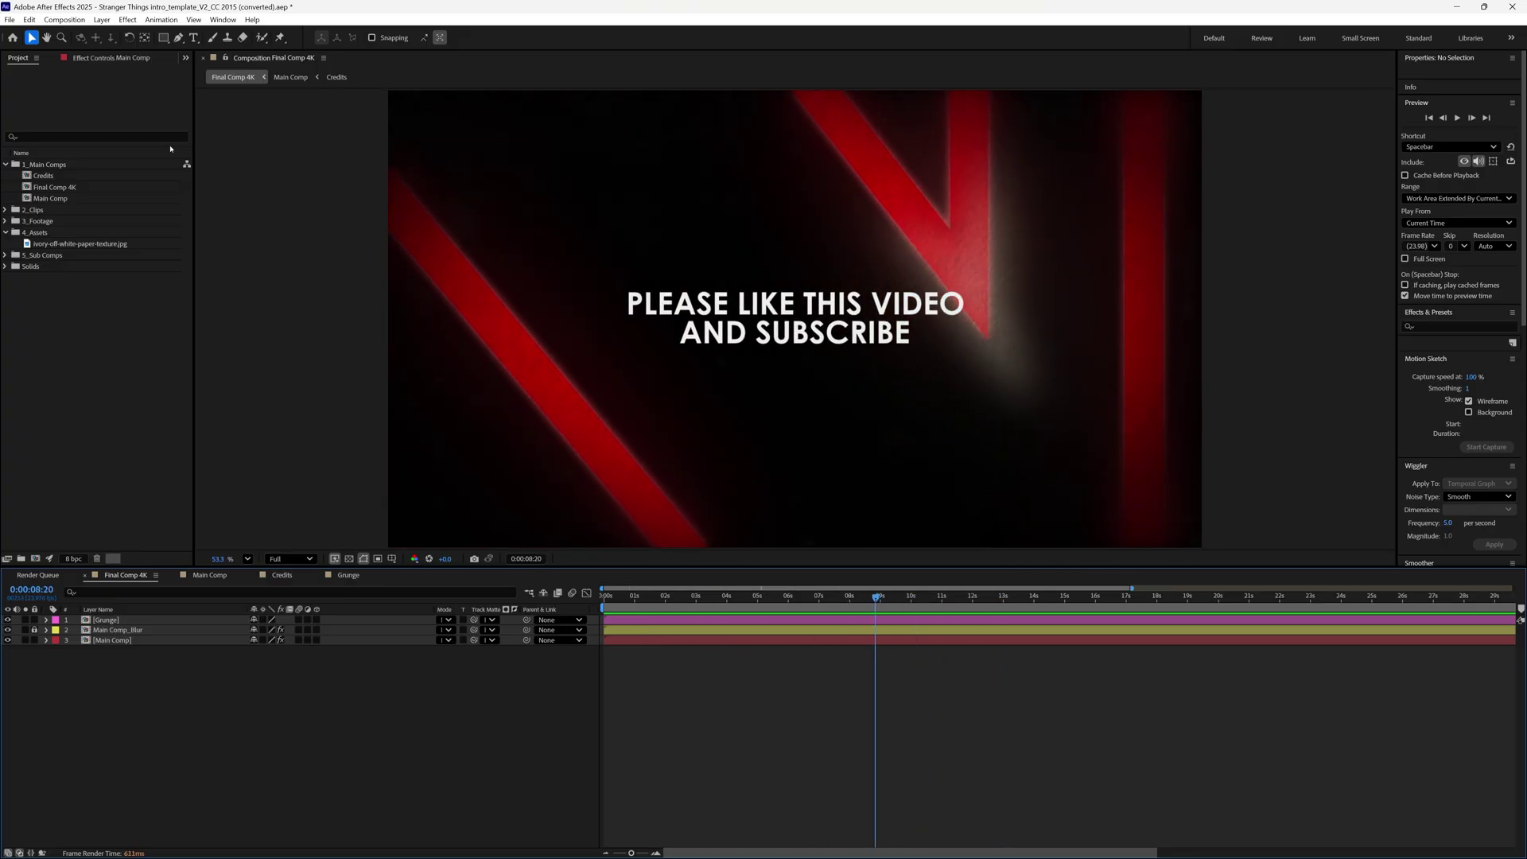
Change the Main Comp's Main Color to blue on the comment title card.
click(126, 57)
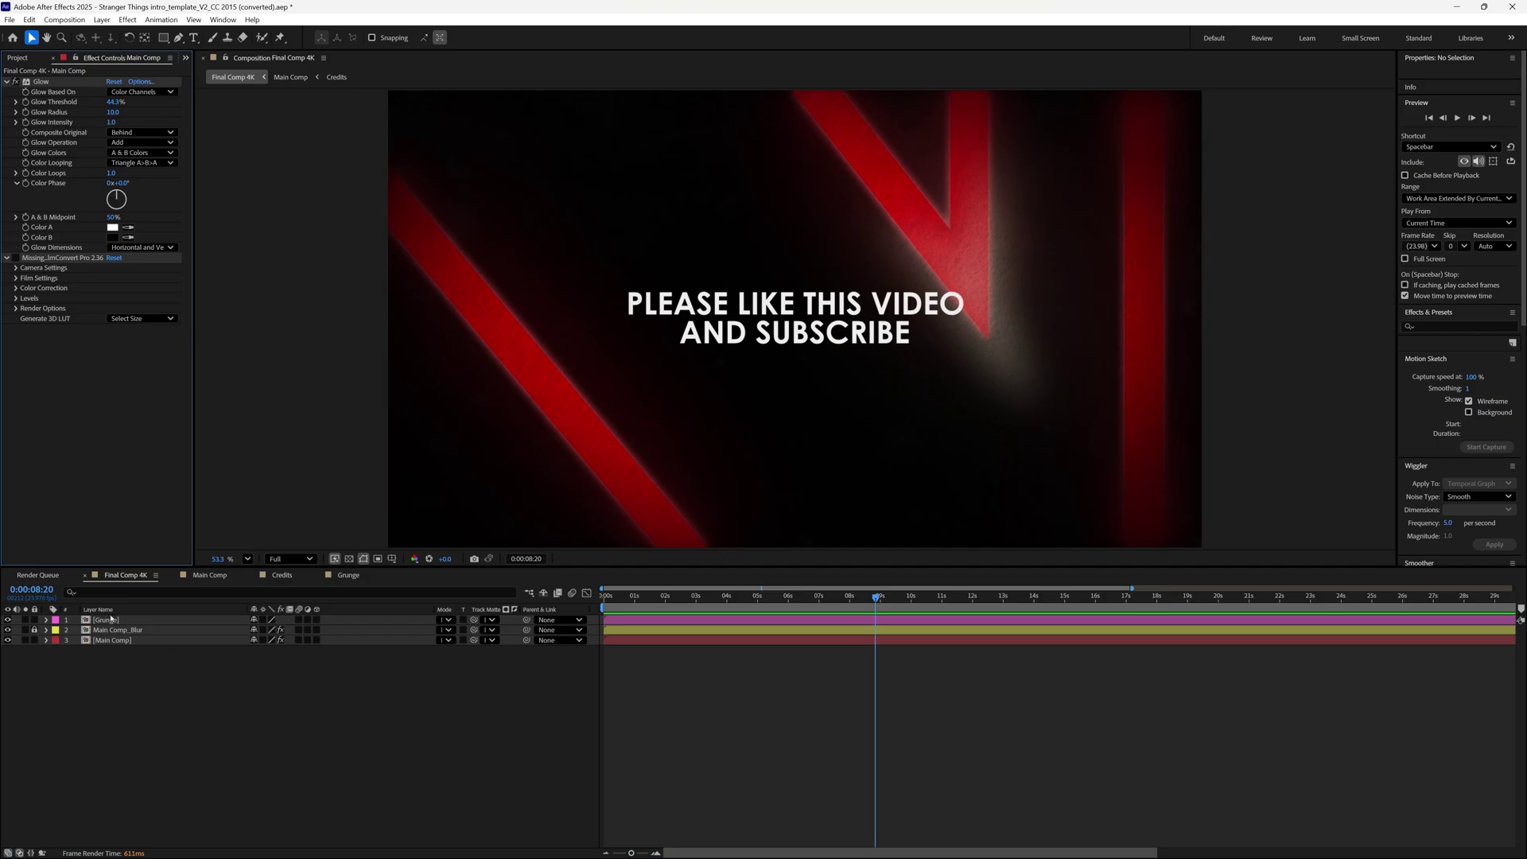
double_click(111, 640)
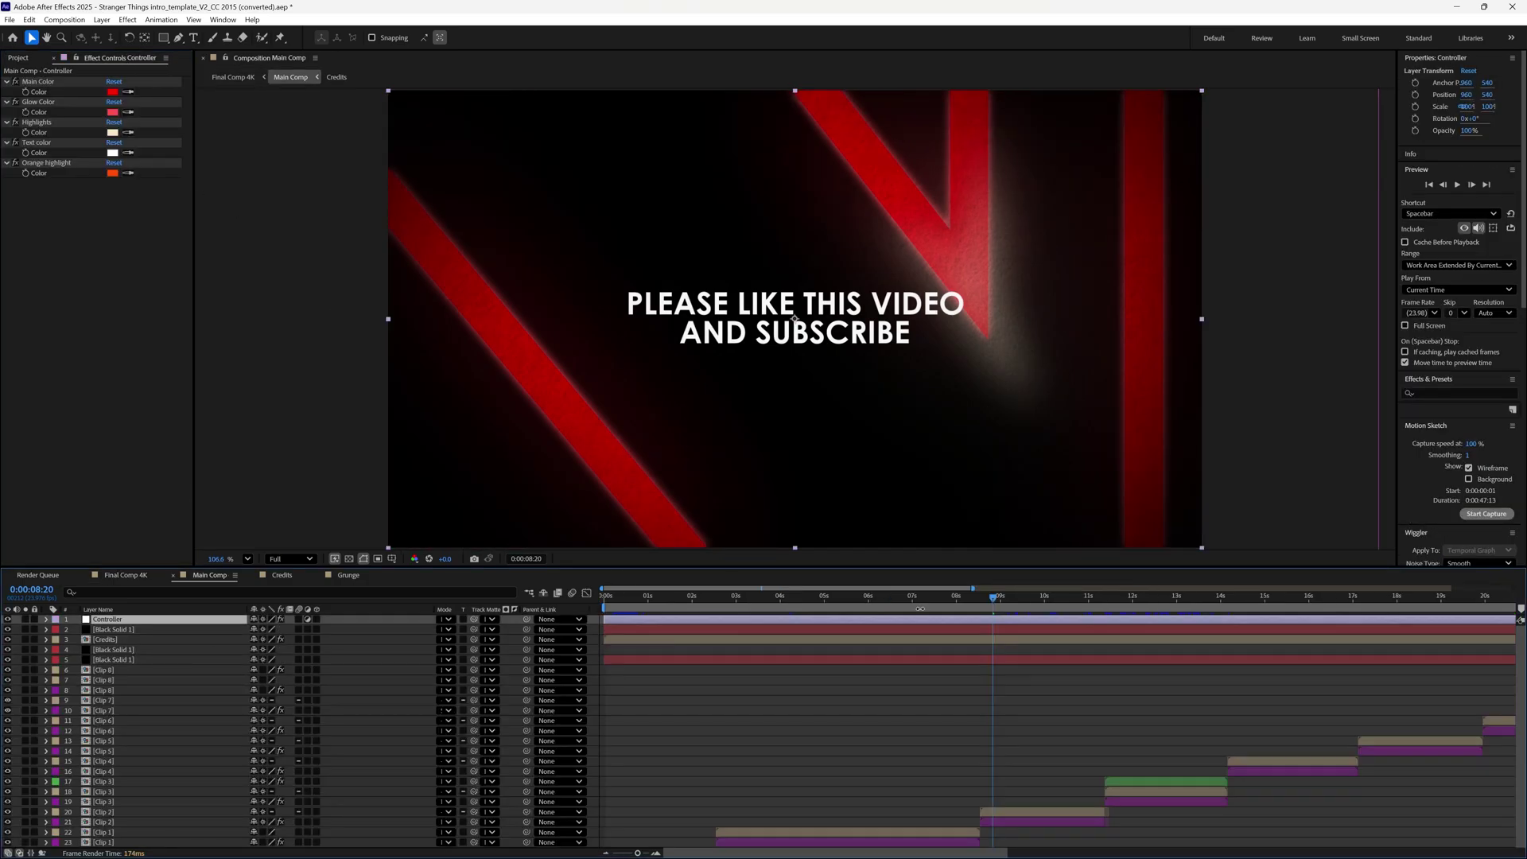
drag(952, 602, 1164, 628)
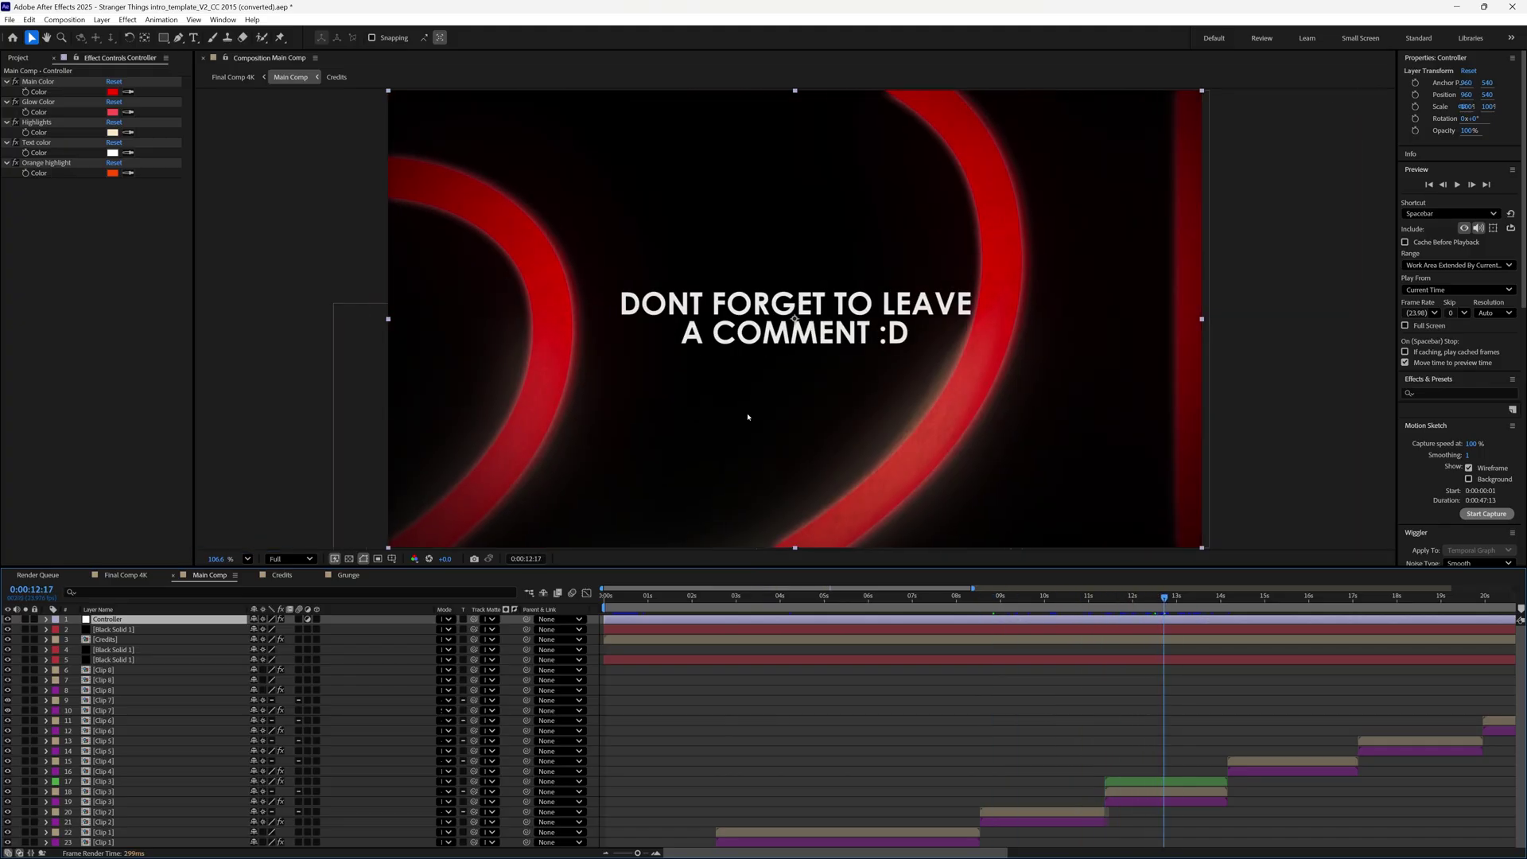
click(112, 91)
click(784, 408)
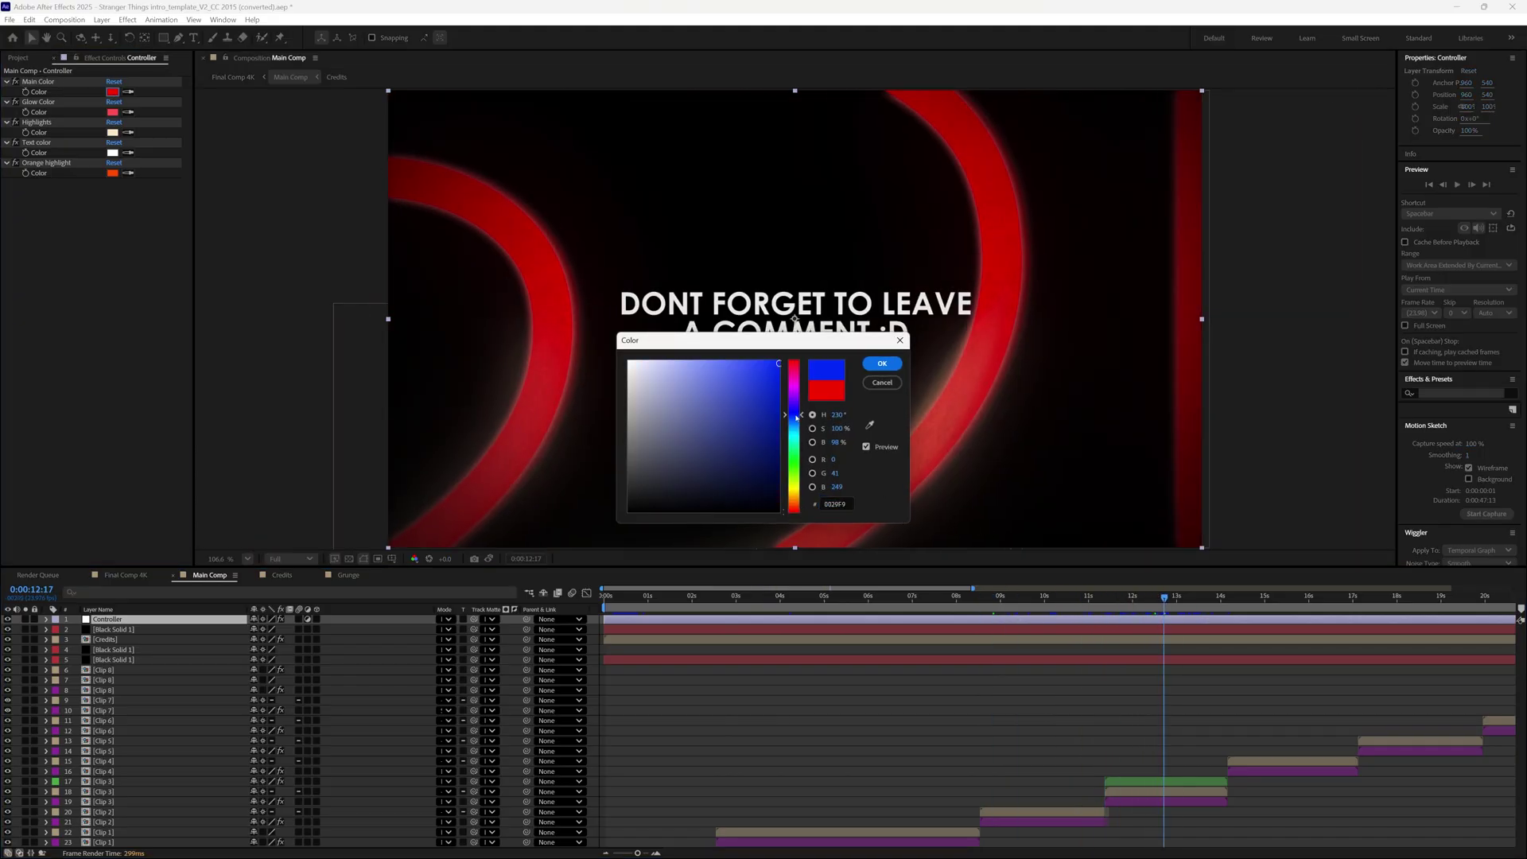
click(882, 363)
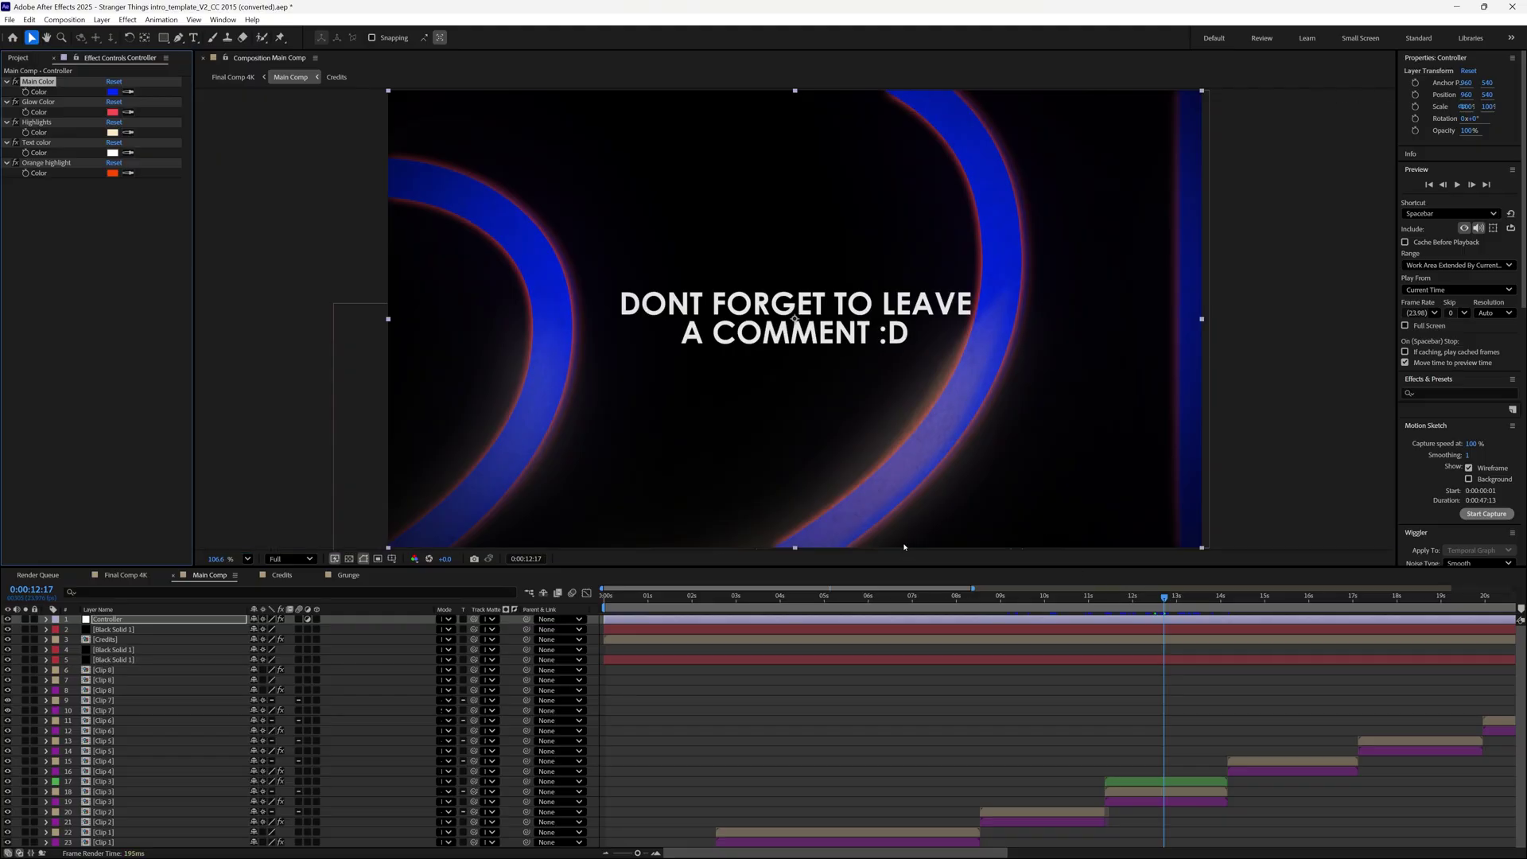
Undo the blue Main Color back to red and return to Final Comp 4K.
click(232, 77)
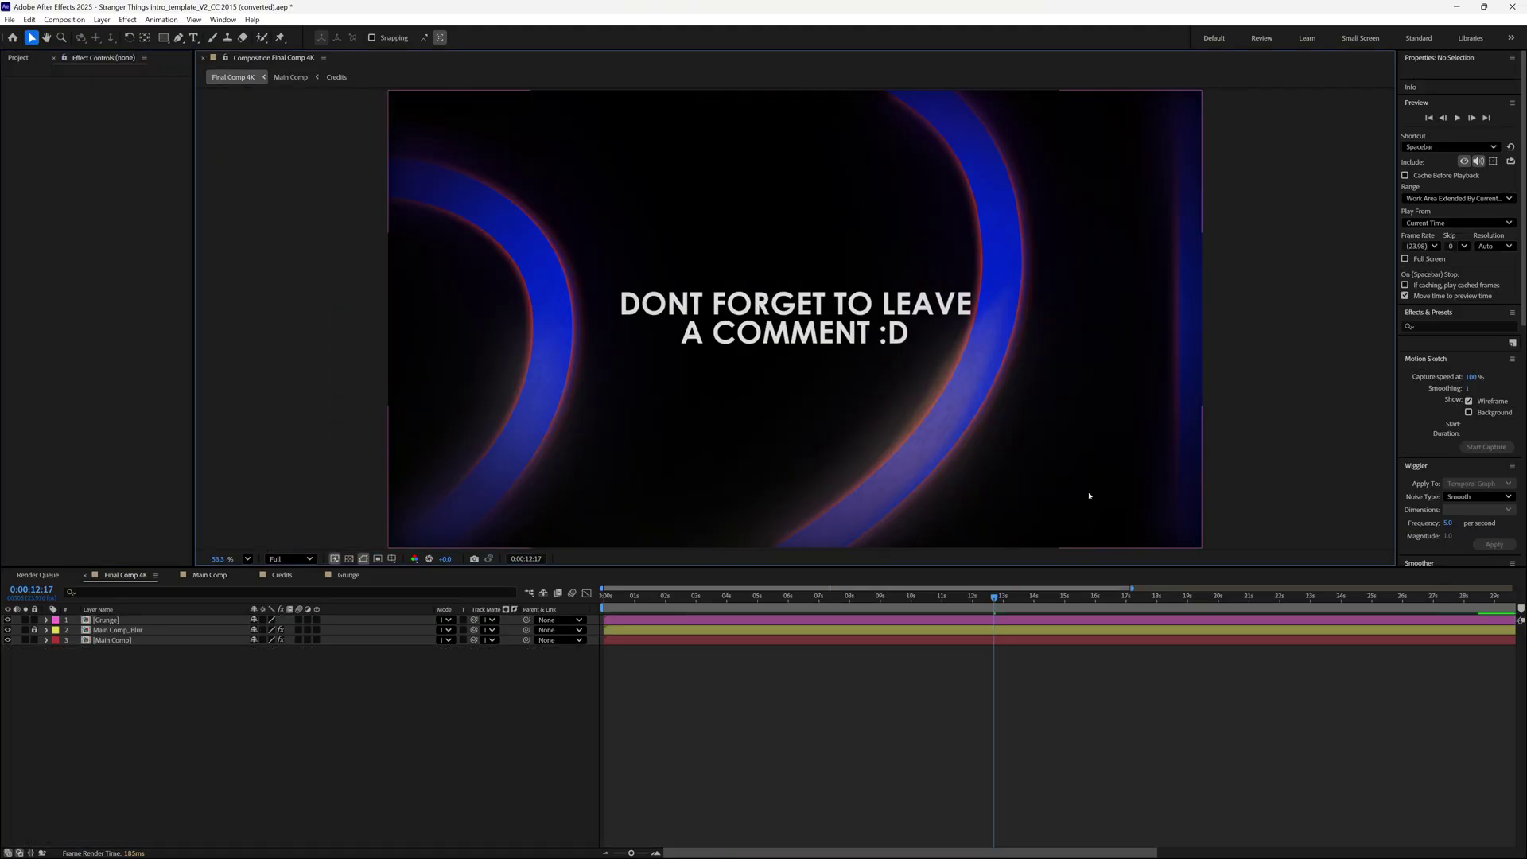
click(295, 79)
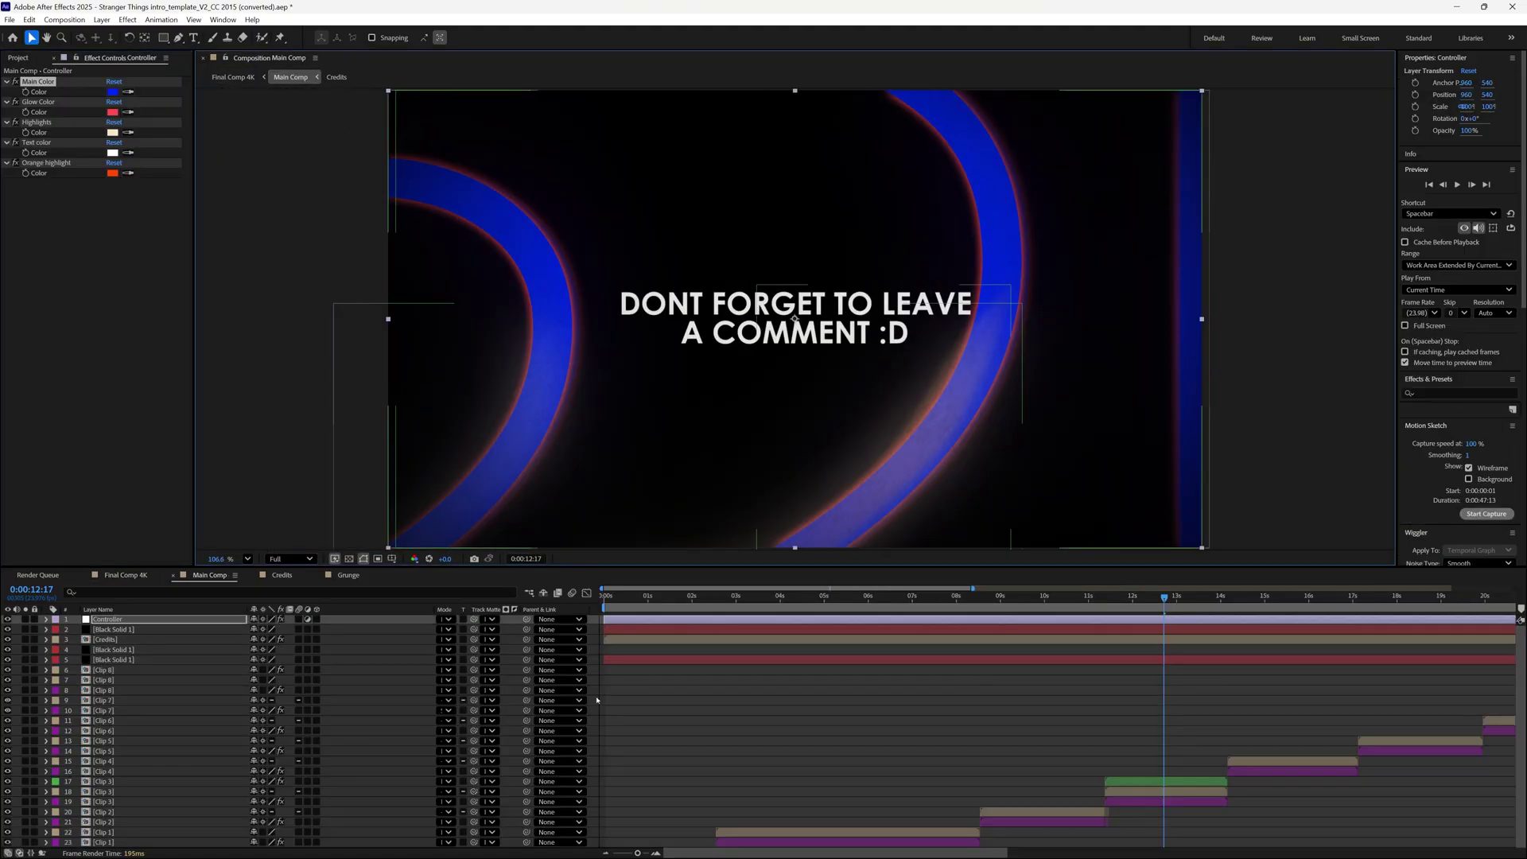
key(ctrl+z)
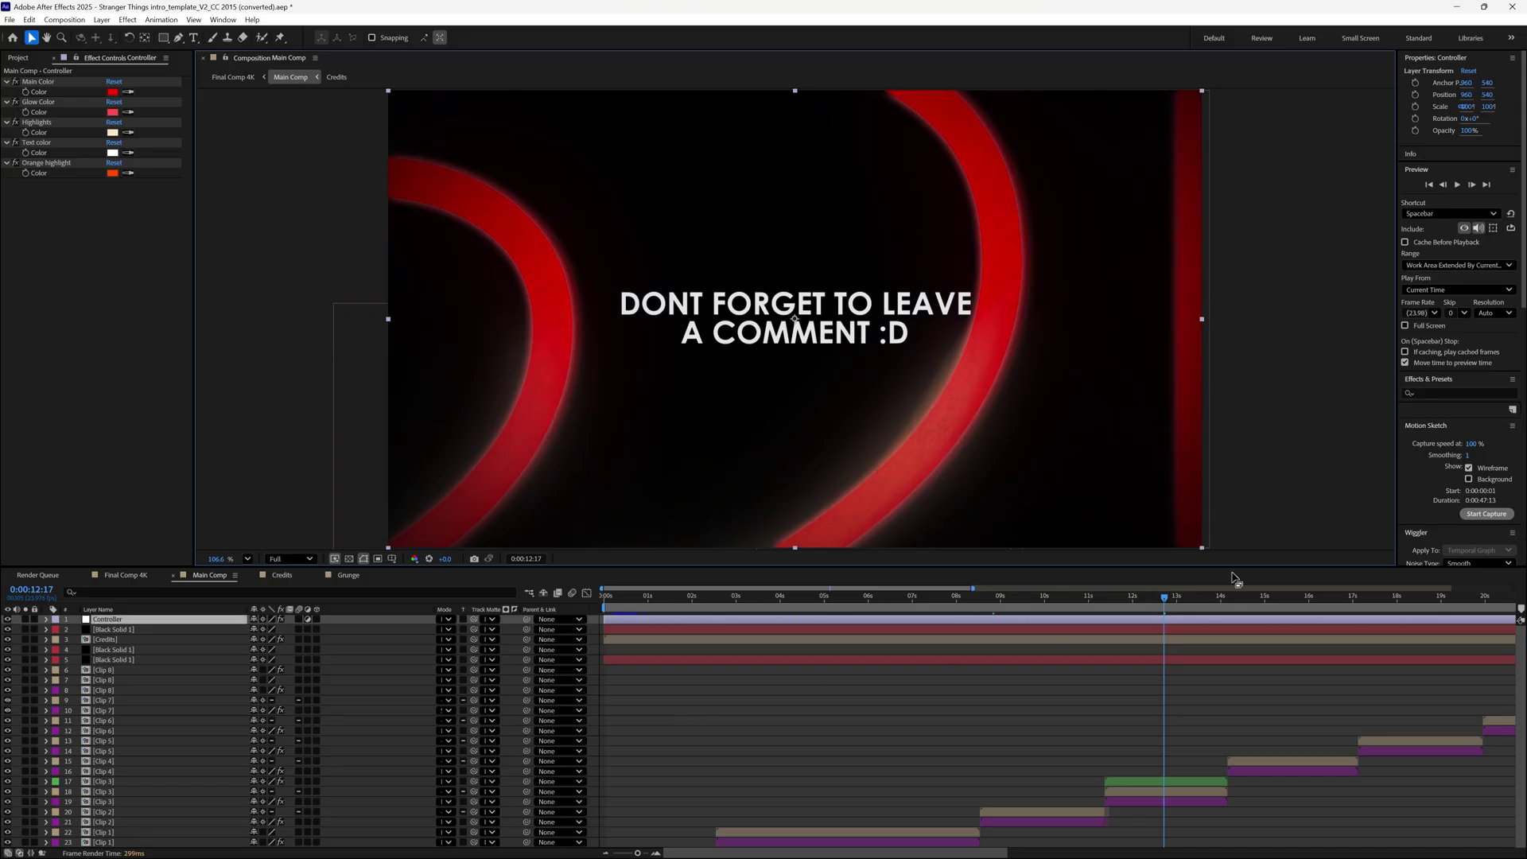
click(229, 81)
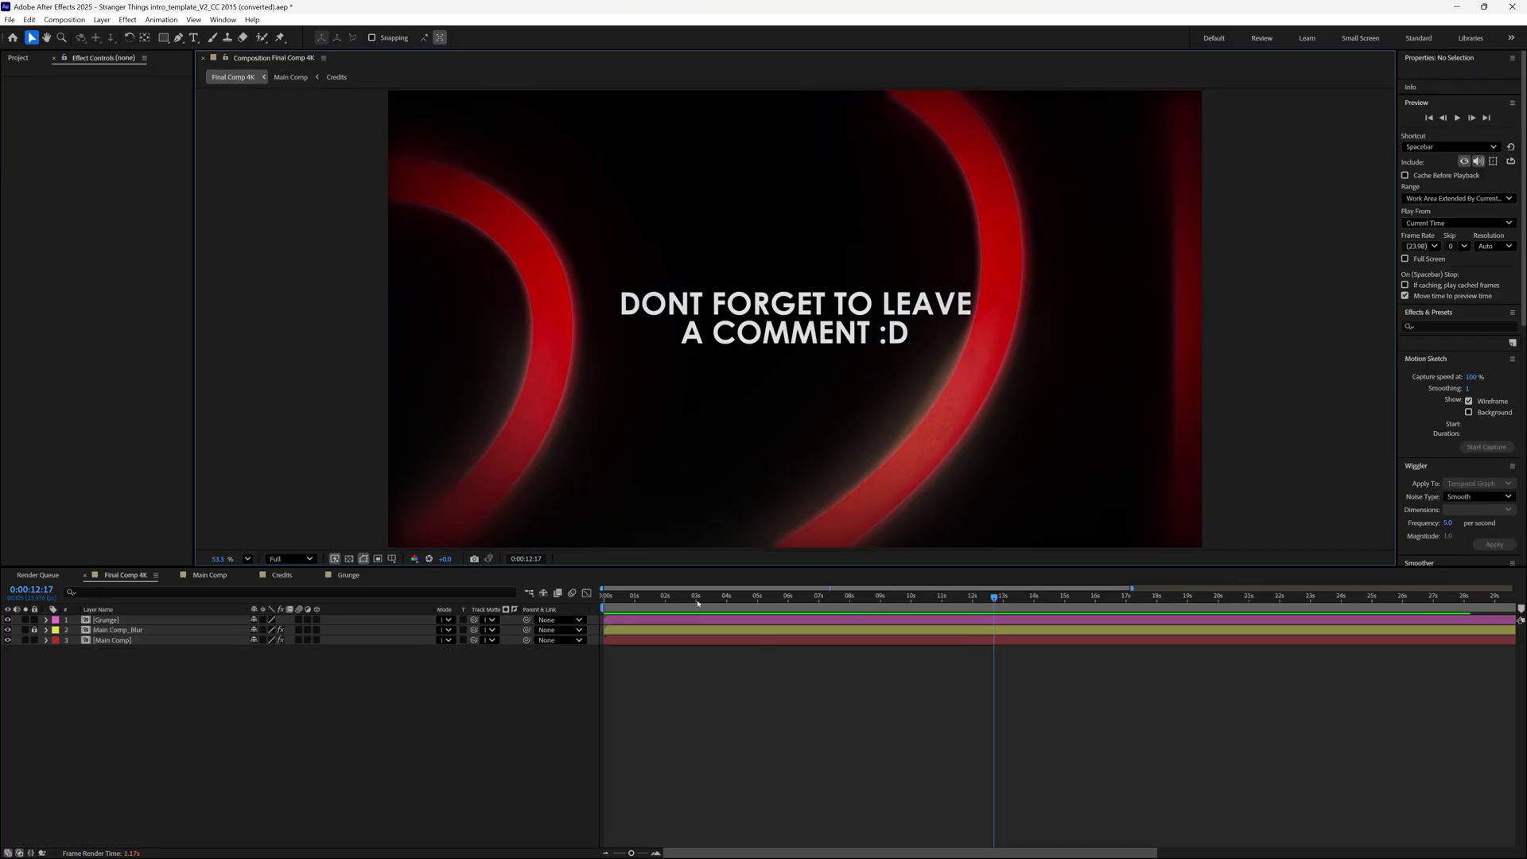
Scrub the Final Comp 4K timeline across the like-and-subscribe and comment title cards.
drag(875, 598, 1050, 626)
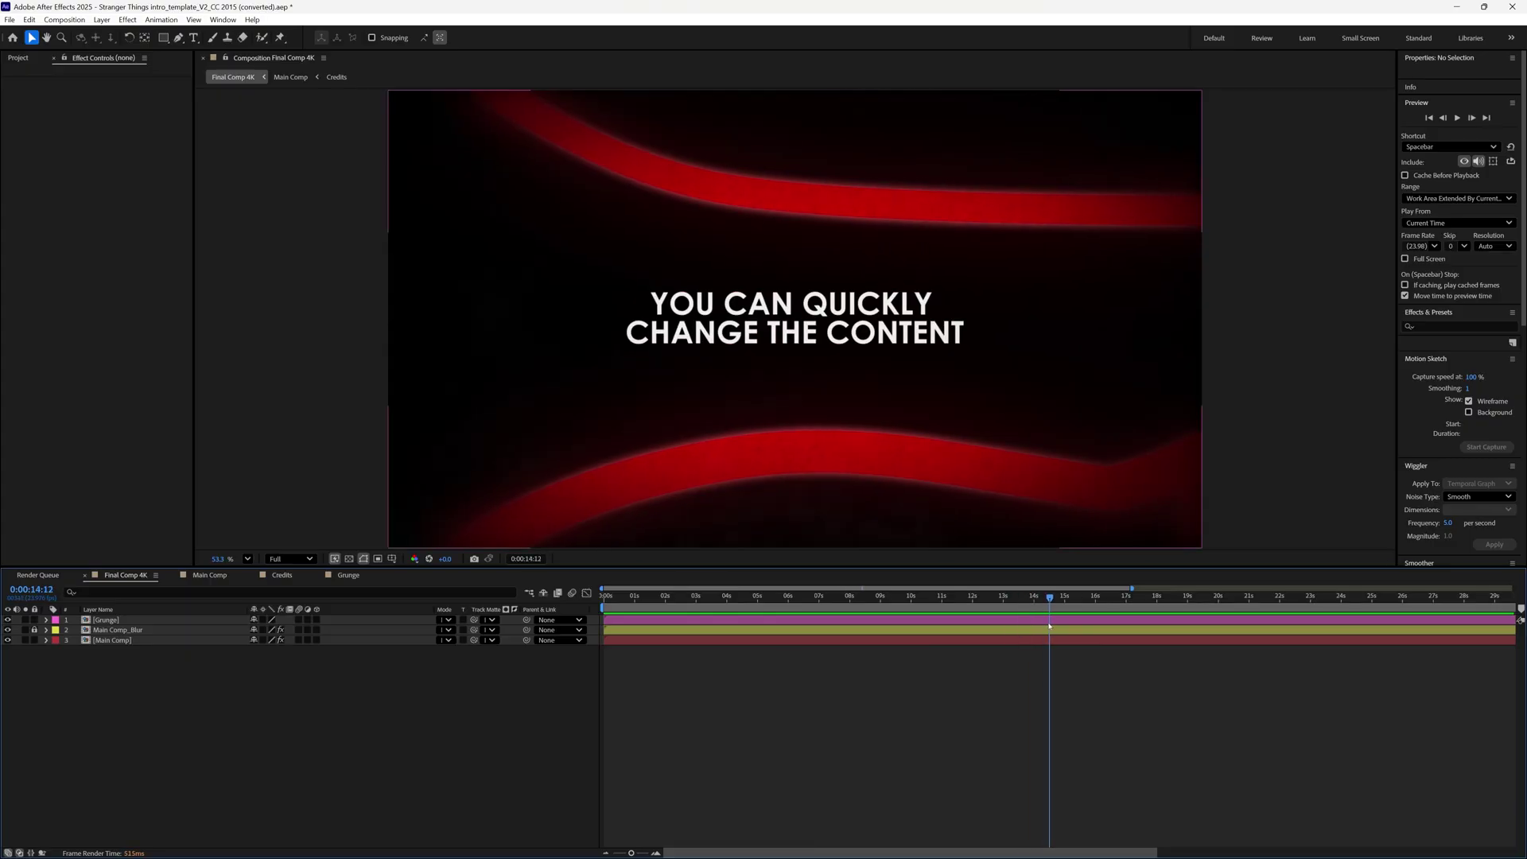
drag(1056, 603, 869, 608)
drag(846, 664, 961, 668)
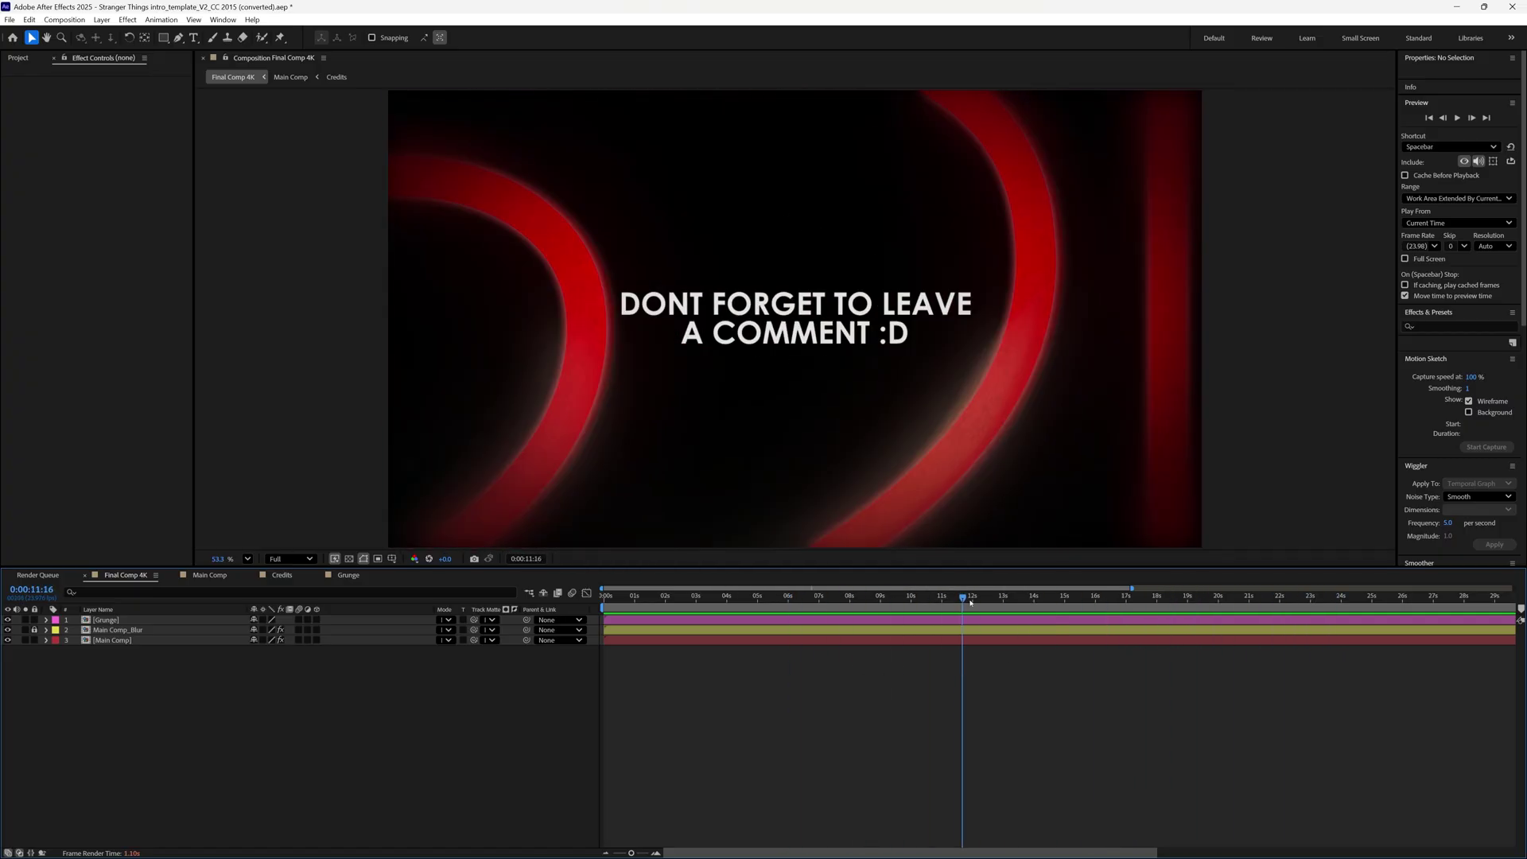
drag(970, 603, 1399, 606)
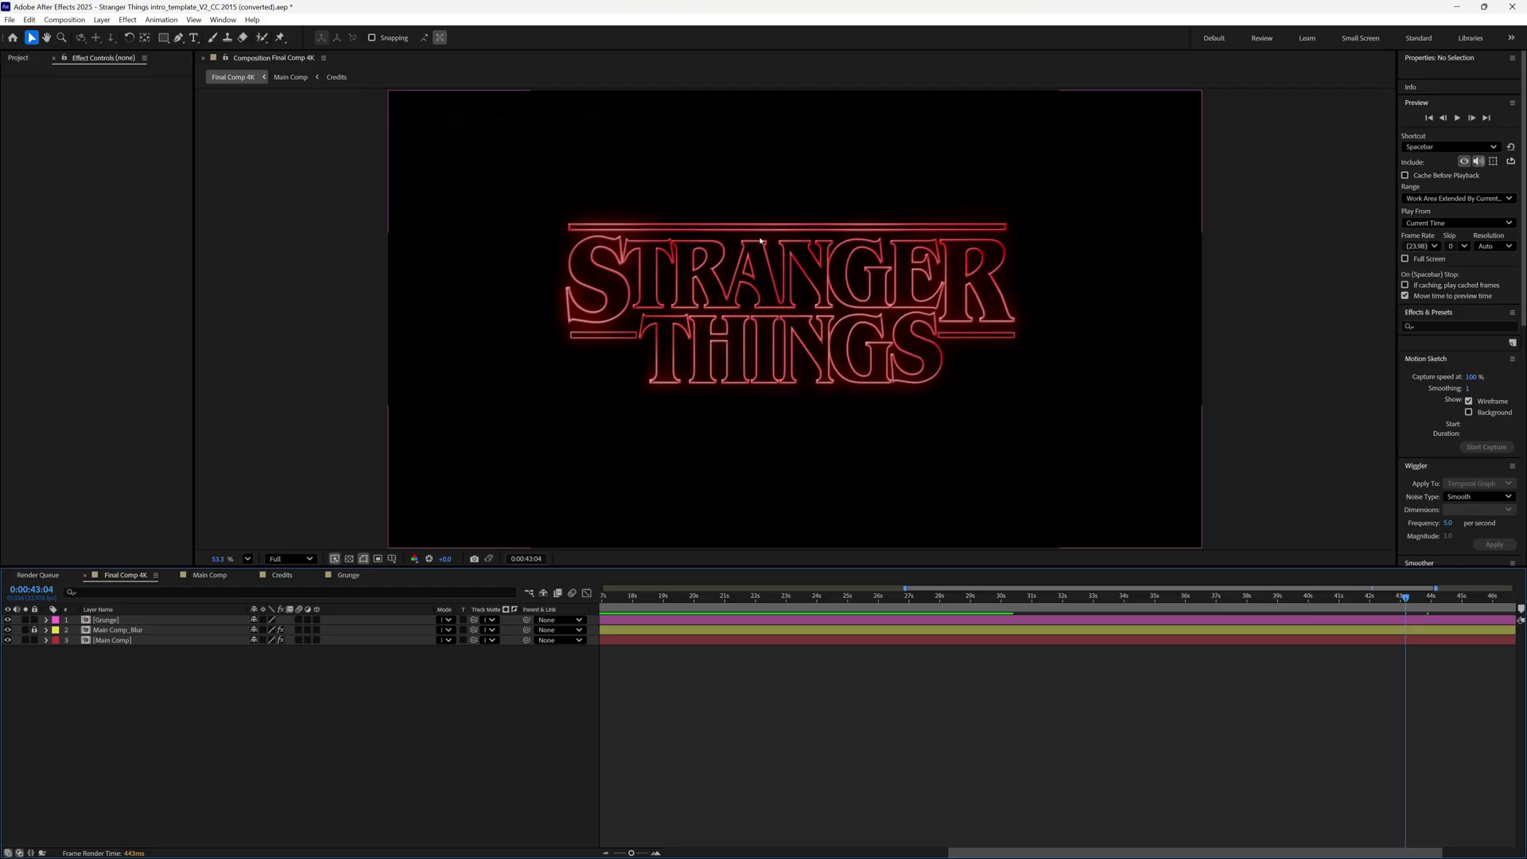
drag(1403, 606, 866, 651)
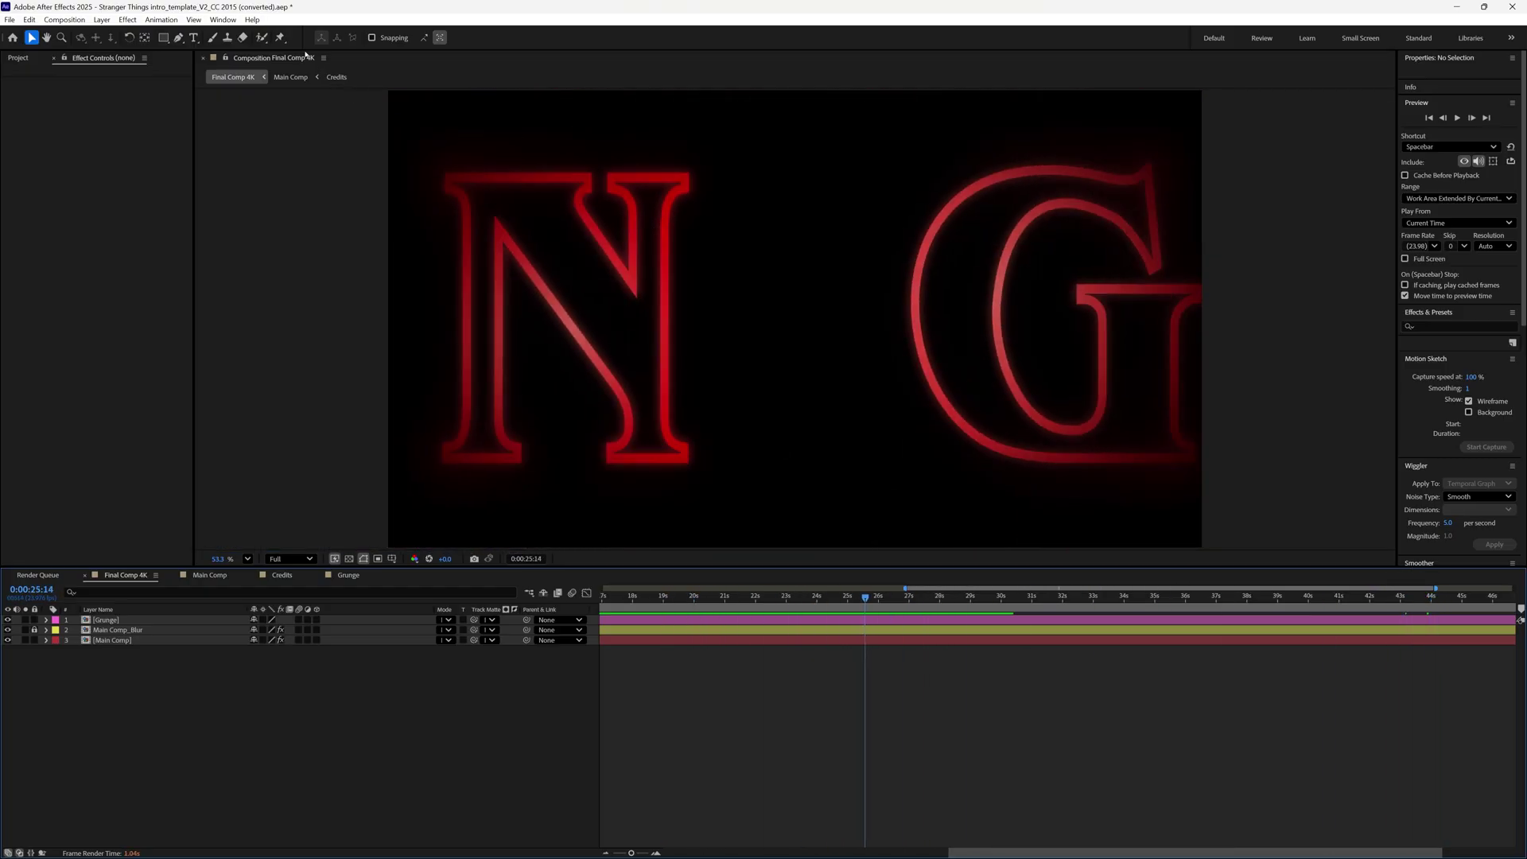
Open the Filmit_TextPilot panel and scan the project for its text layers.
click(231, 17)
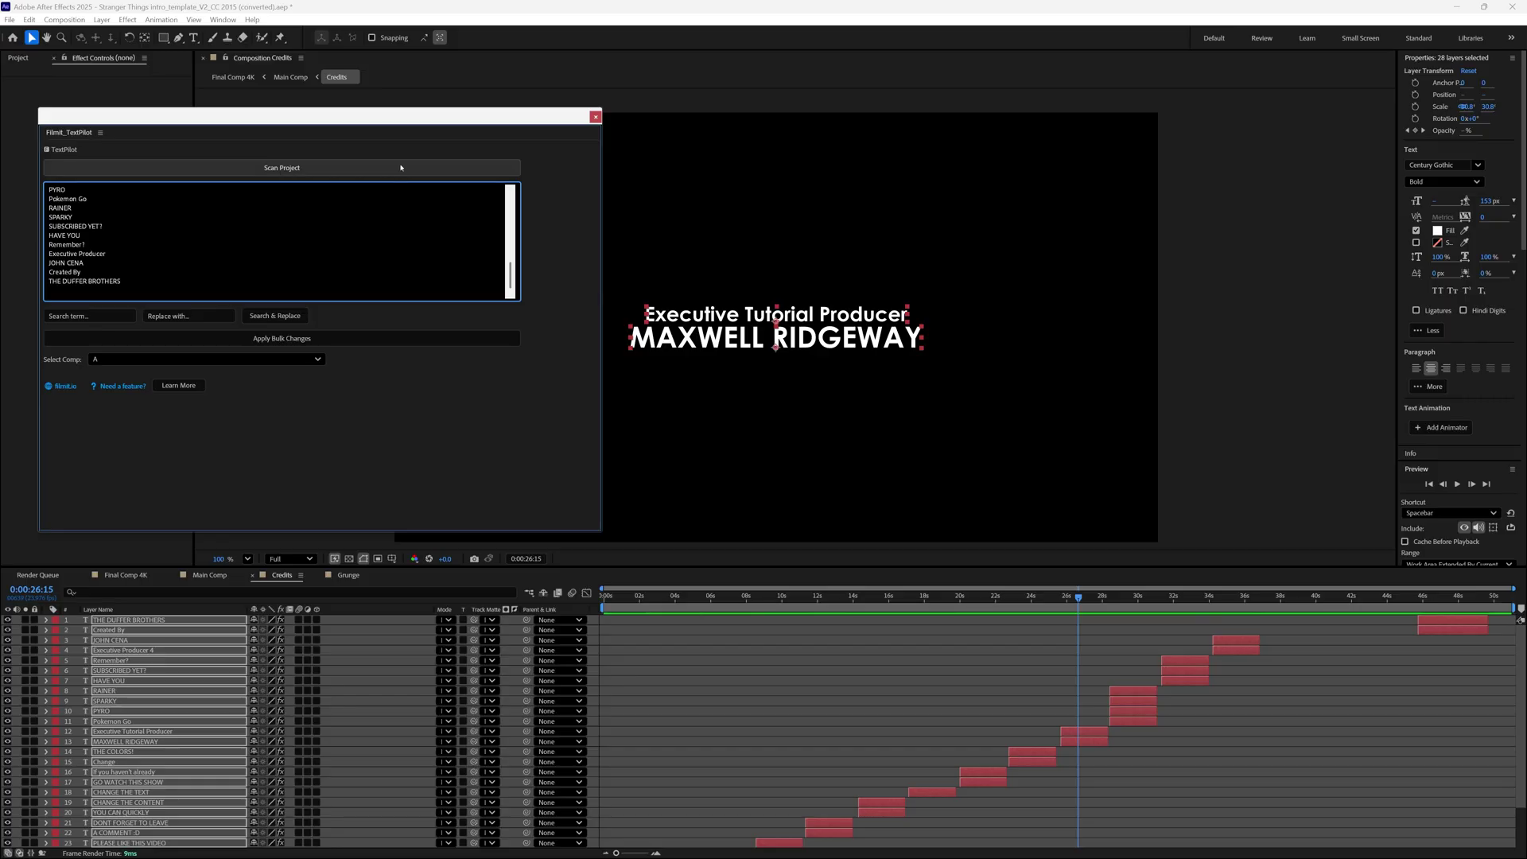
drag(358, 120, 581, 174)
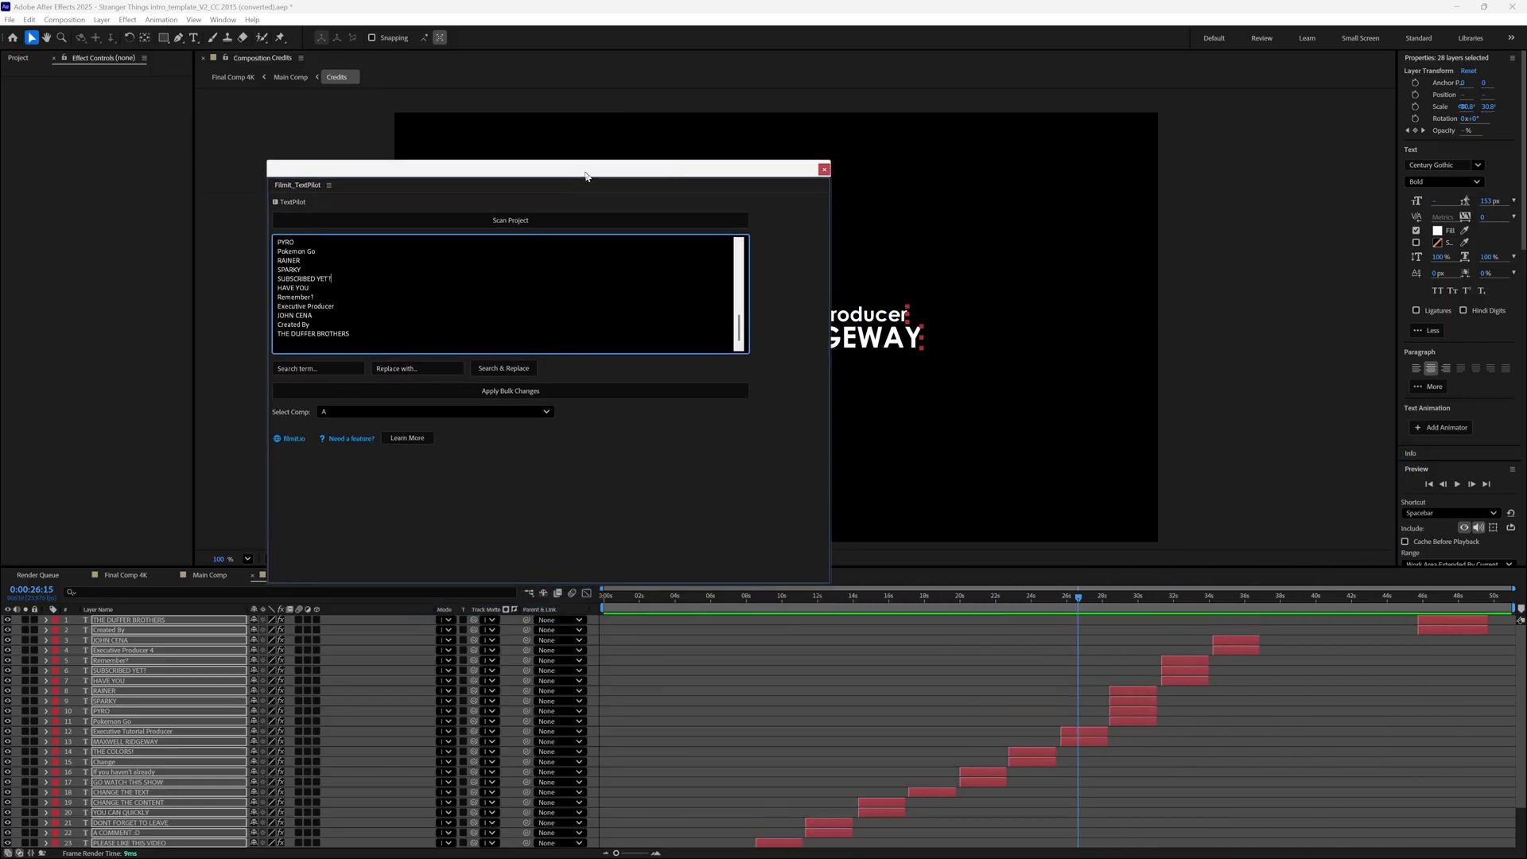
click(441, 226)
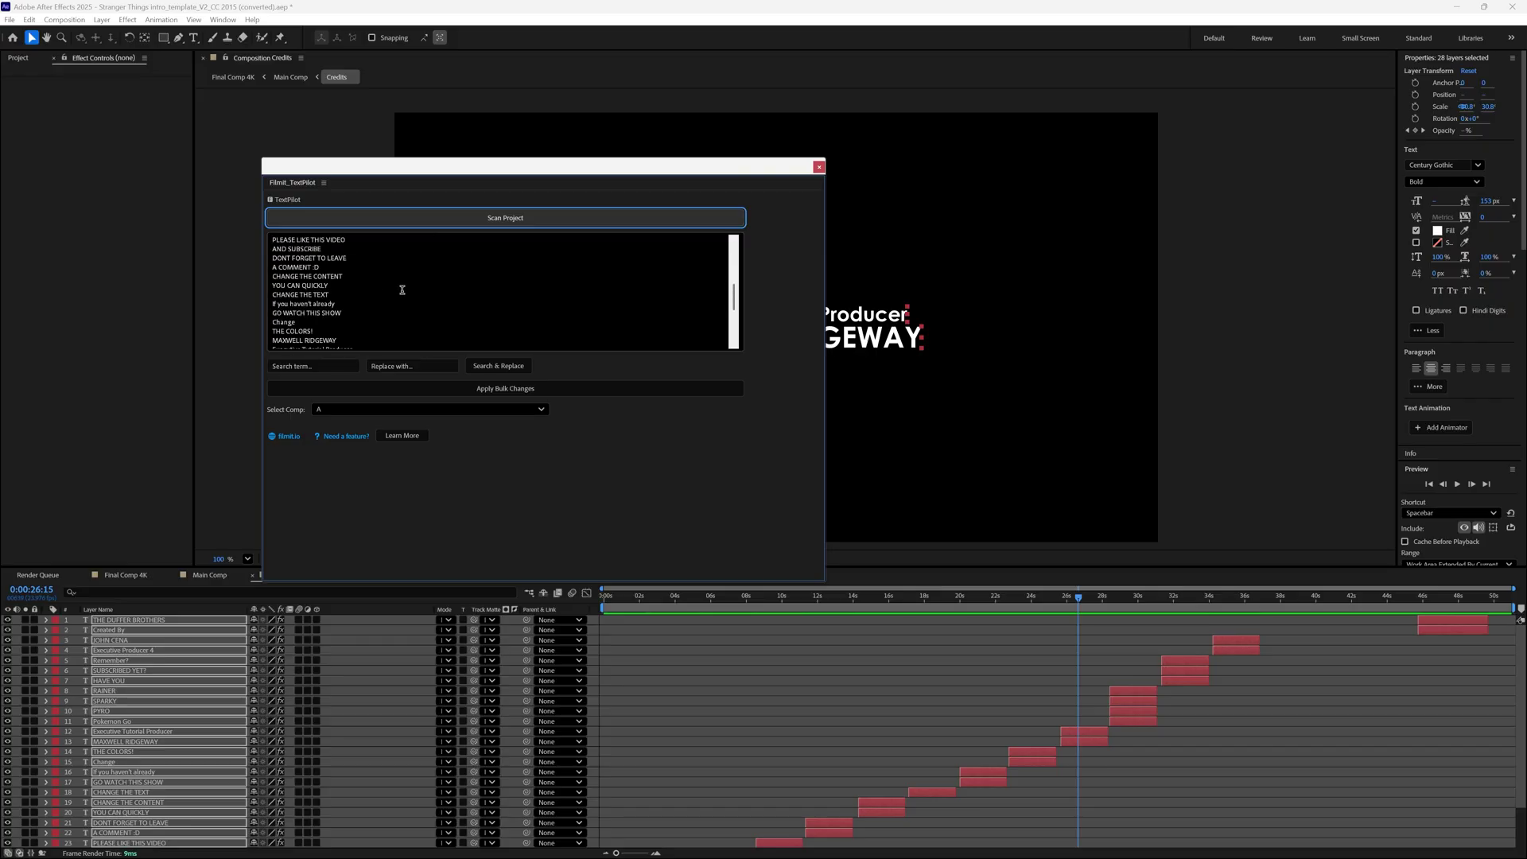
drag(443, 174, 205, 106)
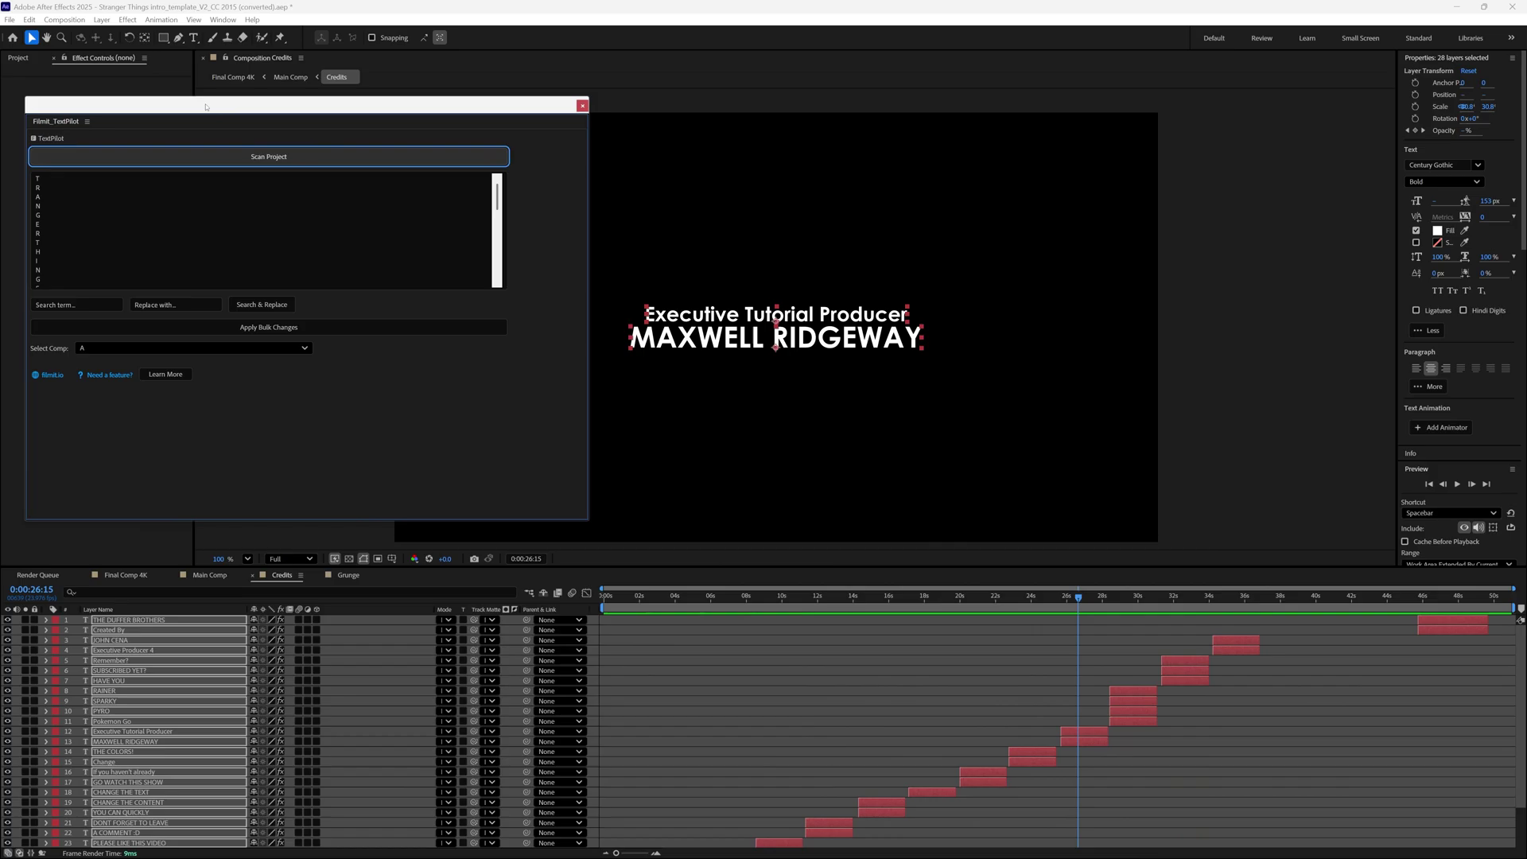
Check the JOHN CENA, SUBSCRIBED YET?, executive producer and Pokemon Go credits, centring TextPilot.
drag(641, 602, 864, 607)
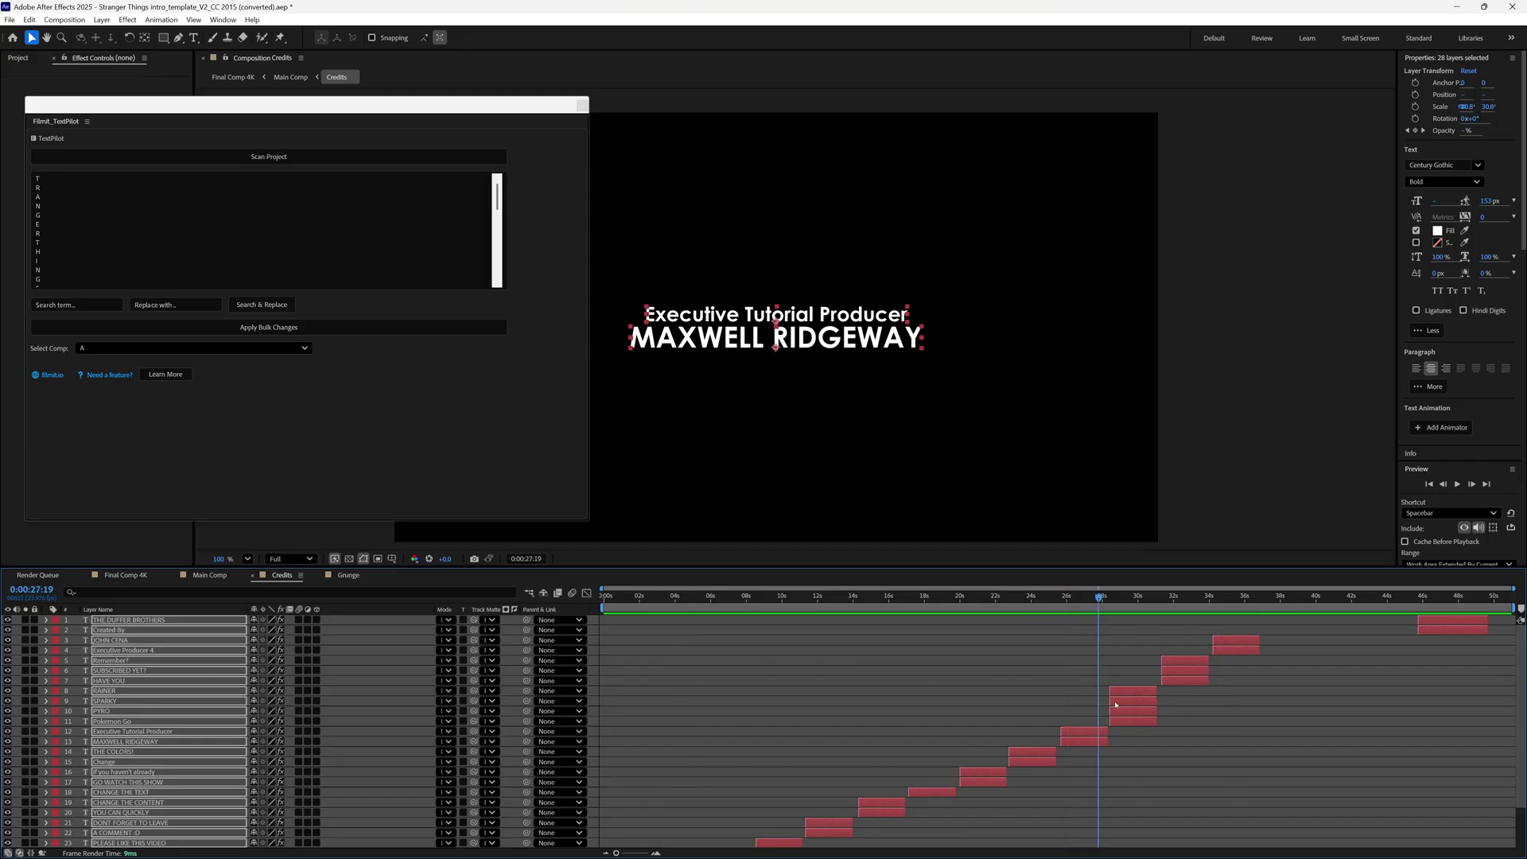
drag(1115, 704, 1226, 707)
drag(1037, 726, 796, 823)
drag(1098, 785, 1113, 759)
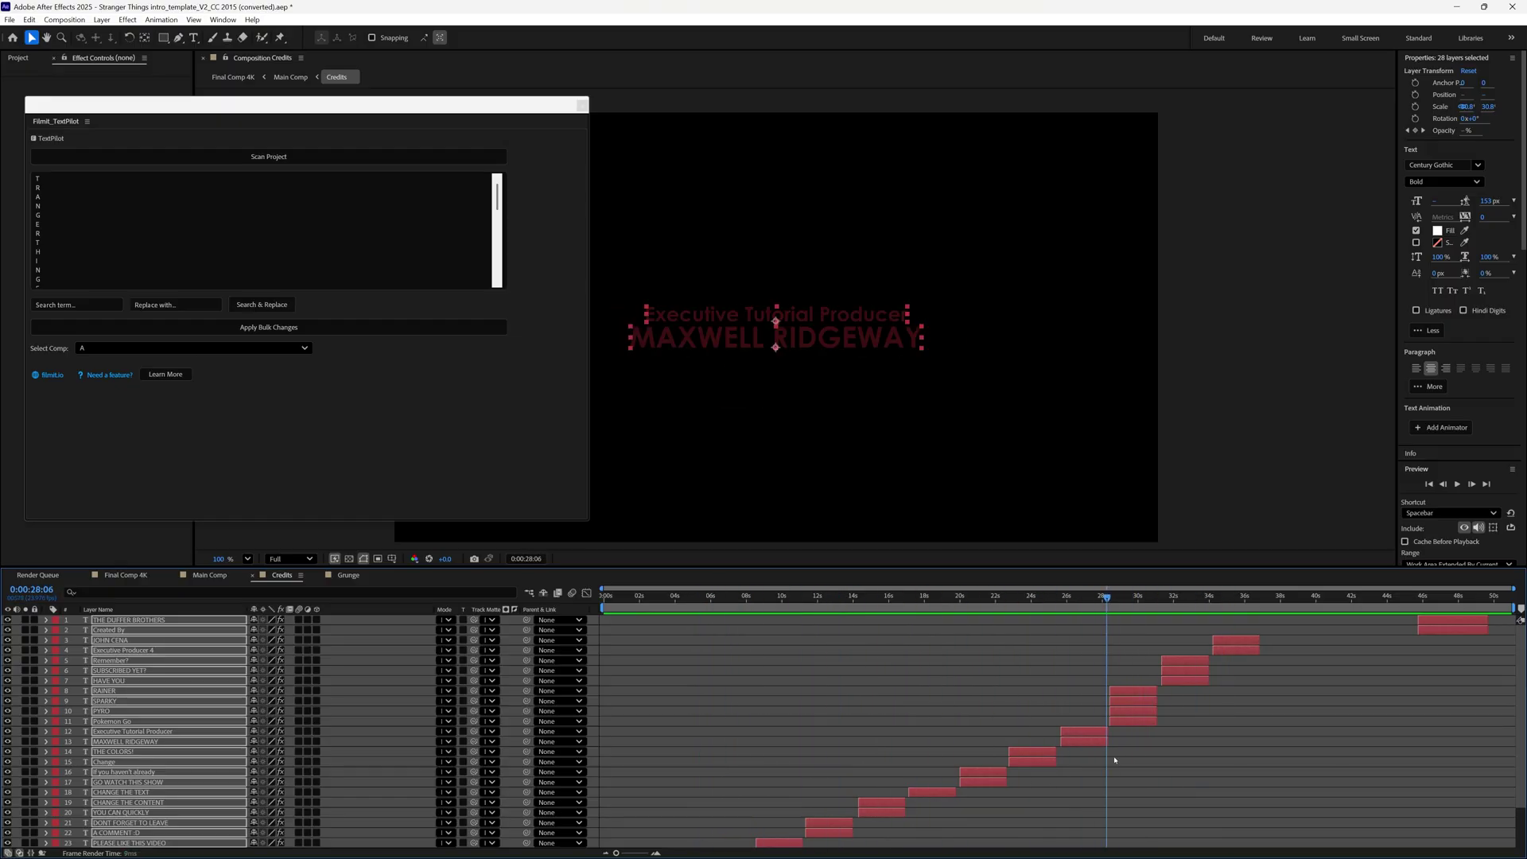
drag(781, 809, 1133, 796)
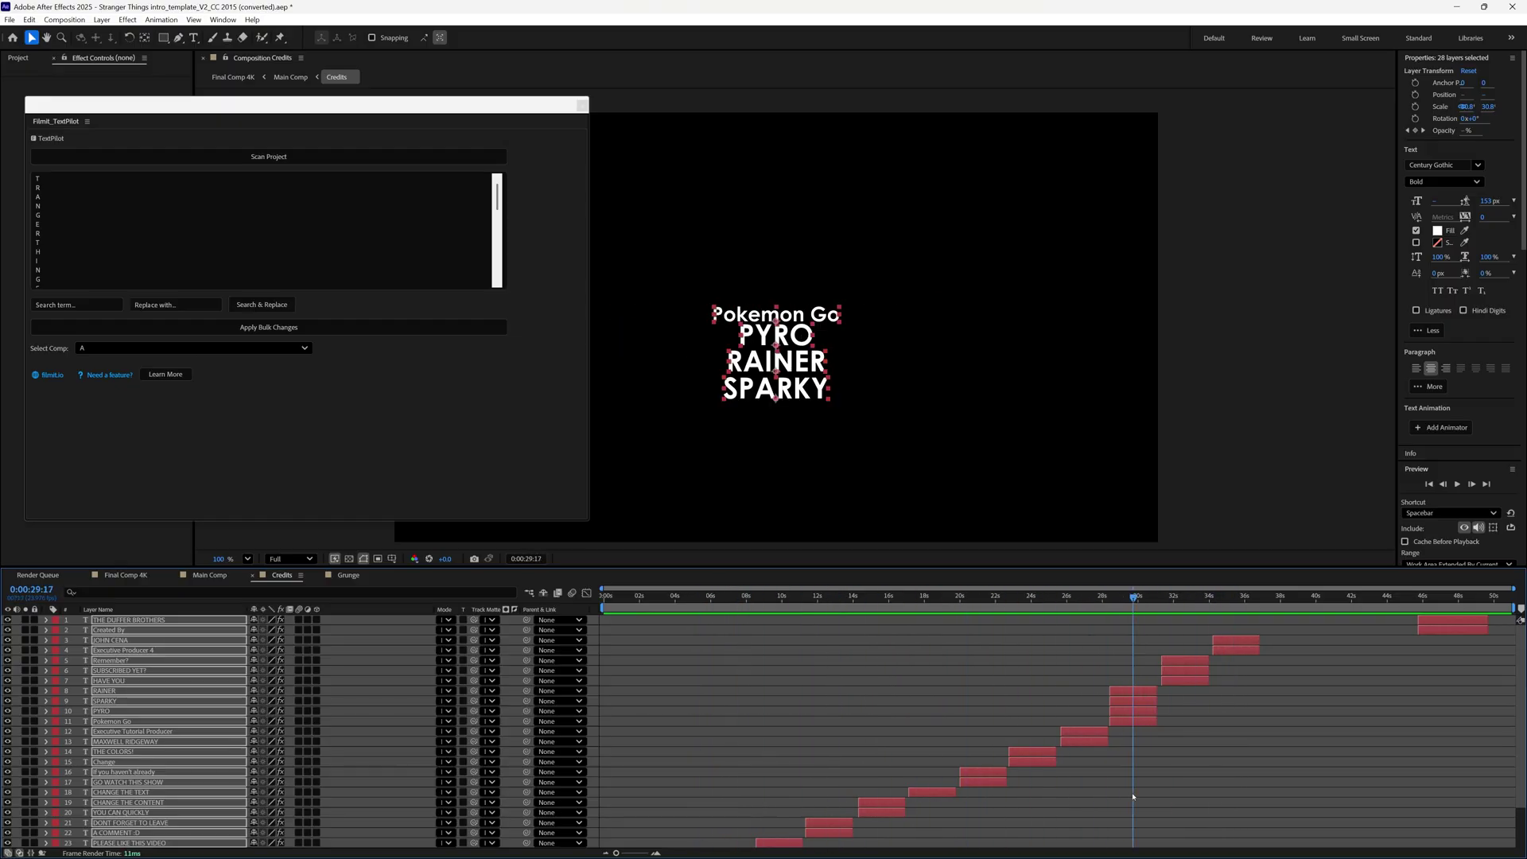
drag(377, 111, 890, 164)
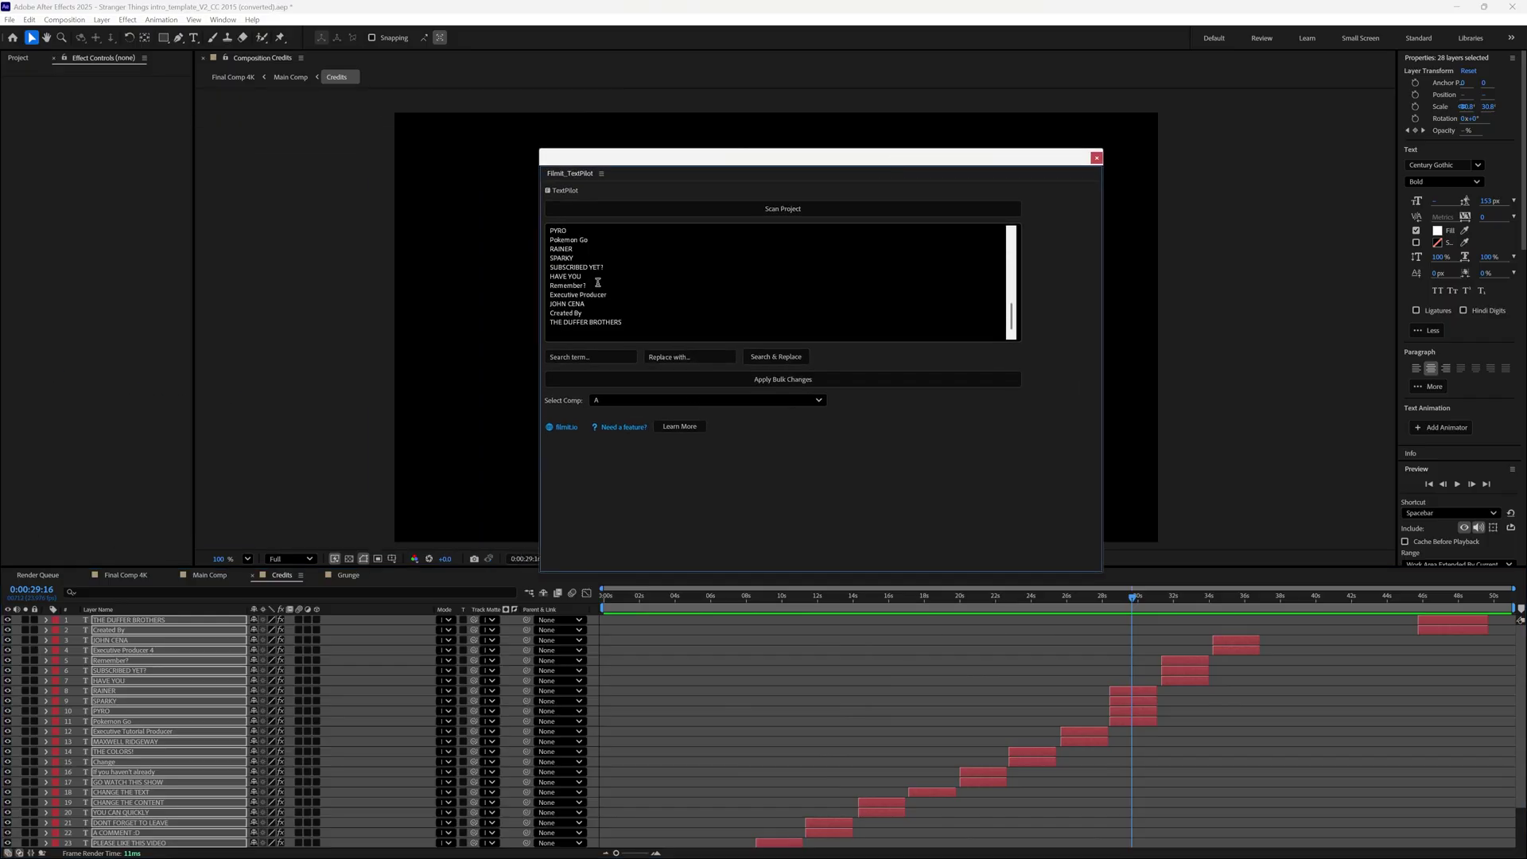
Look over the original credit list in Notepad, then bring up the ChatGPT rewrite request.
click(632, 328)
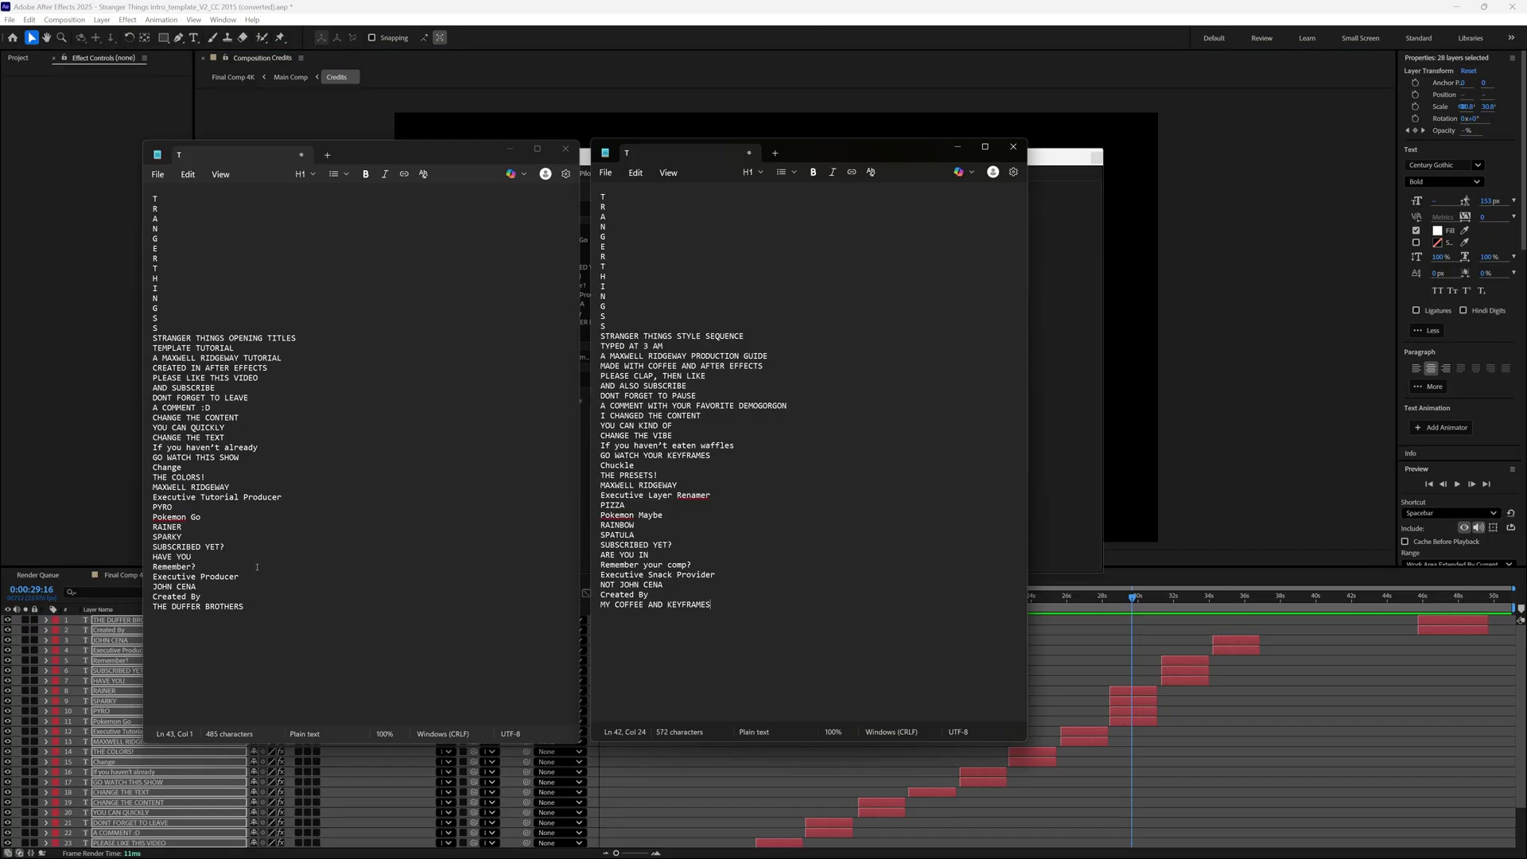
drag(254, 611, 153, 197)
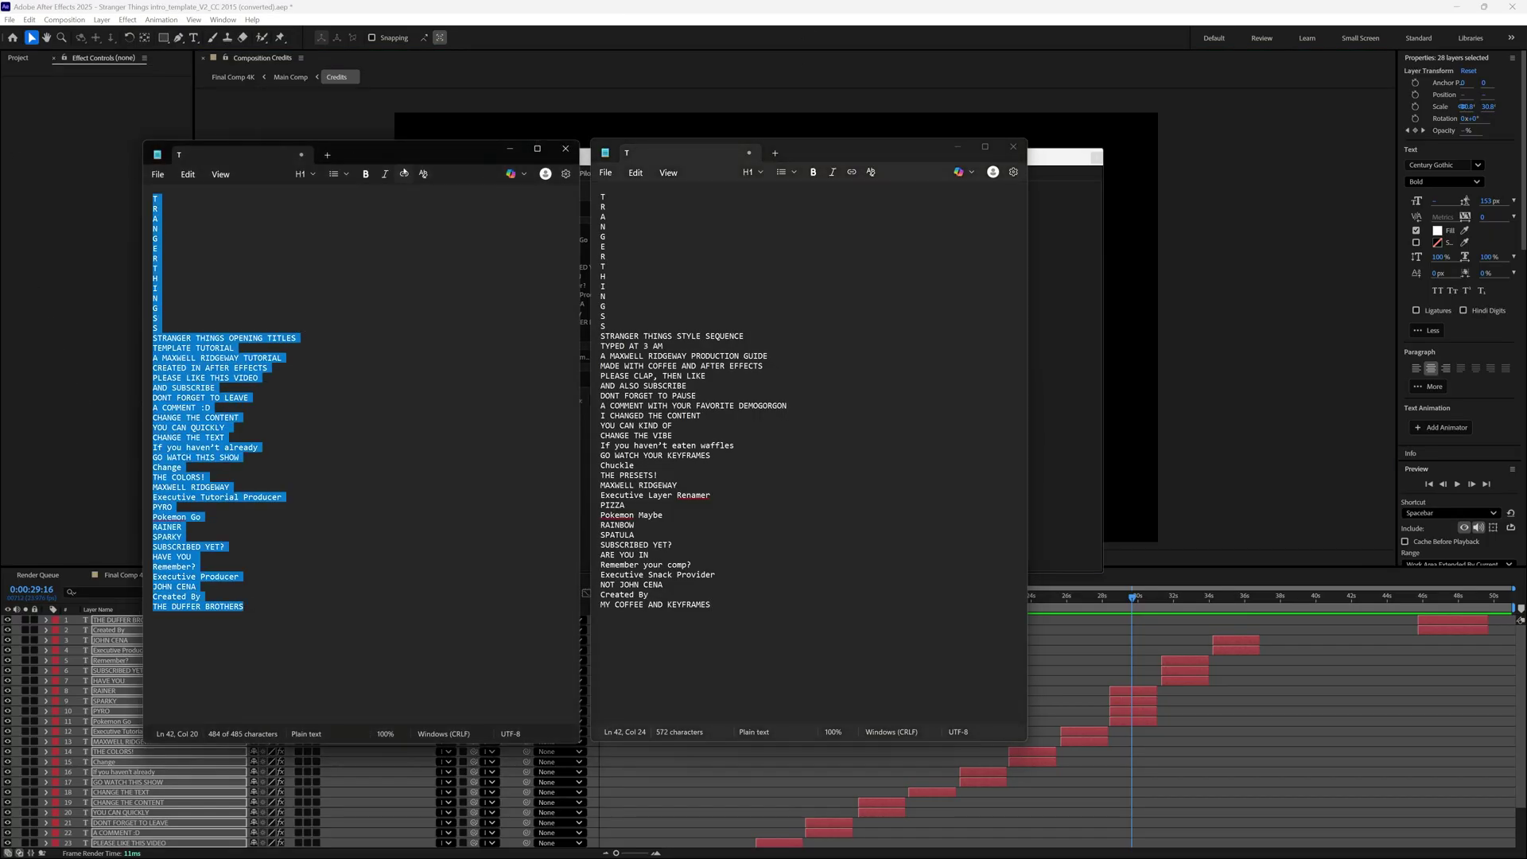
mouse_move(904, 159)
mouse_down()
mouse_move(1001, 198)
mouse_move(890, 151)
mouse_up()
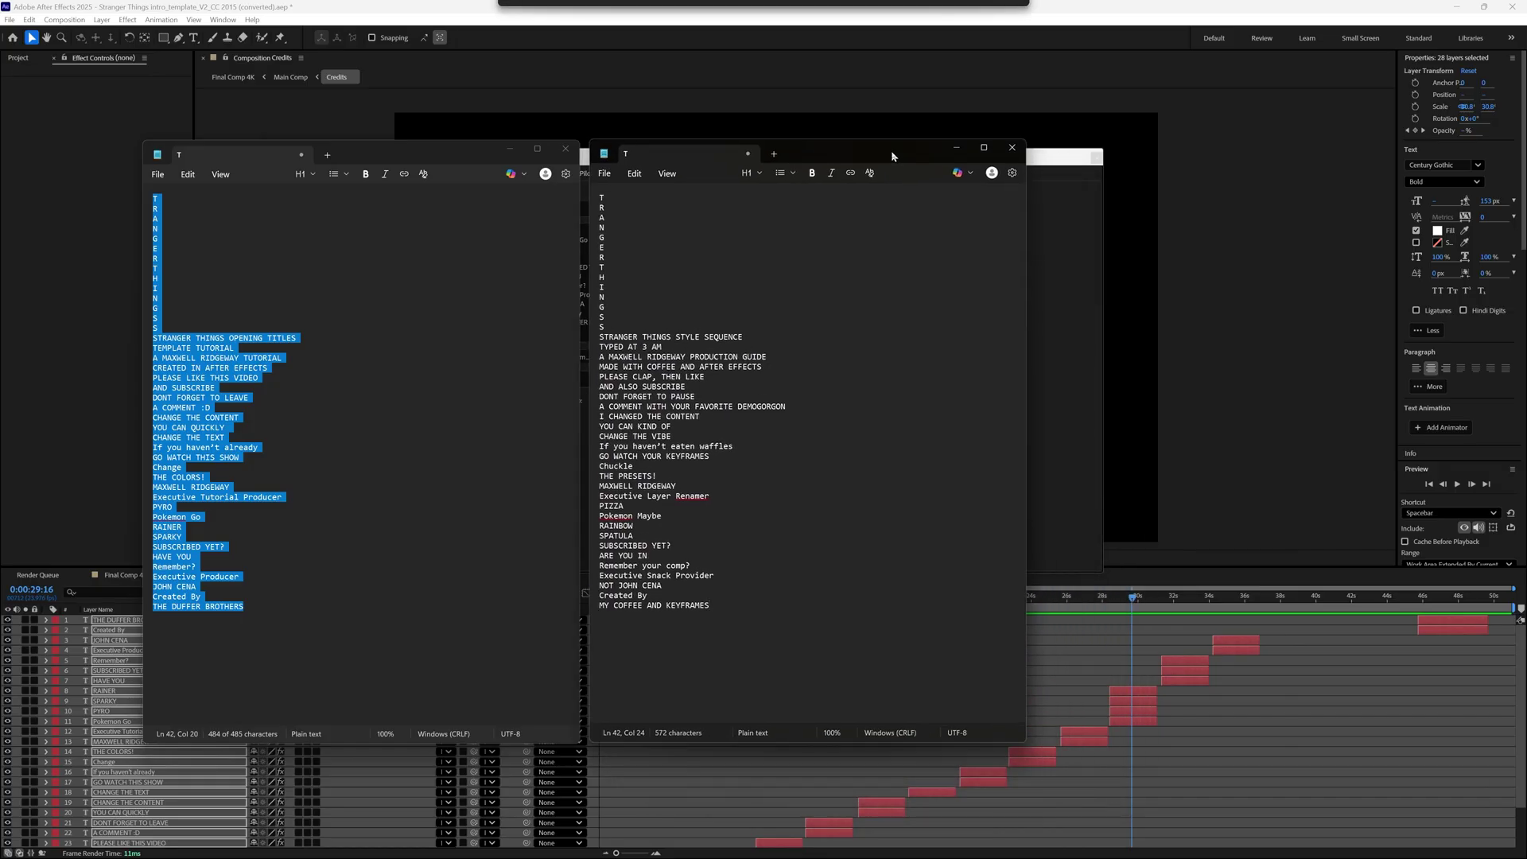
click(252, 598)
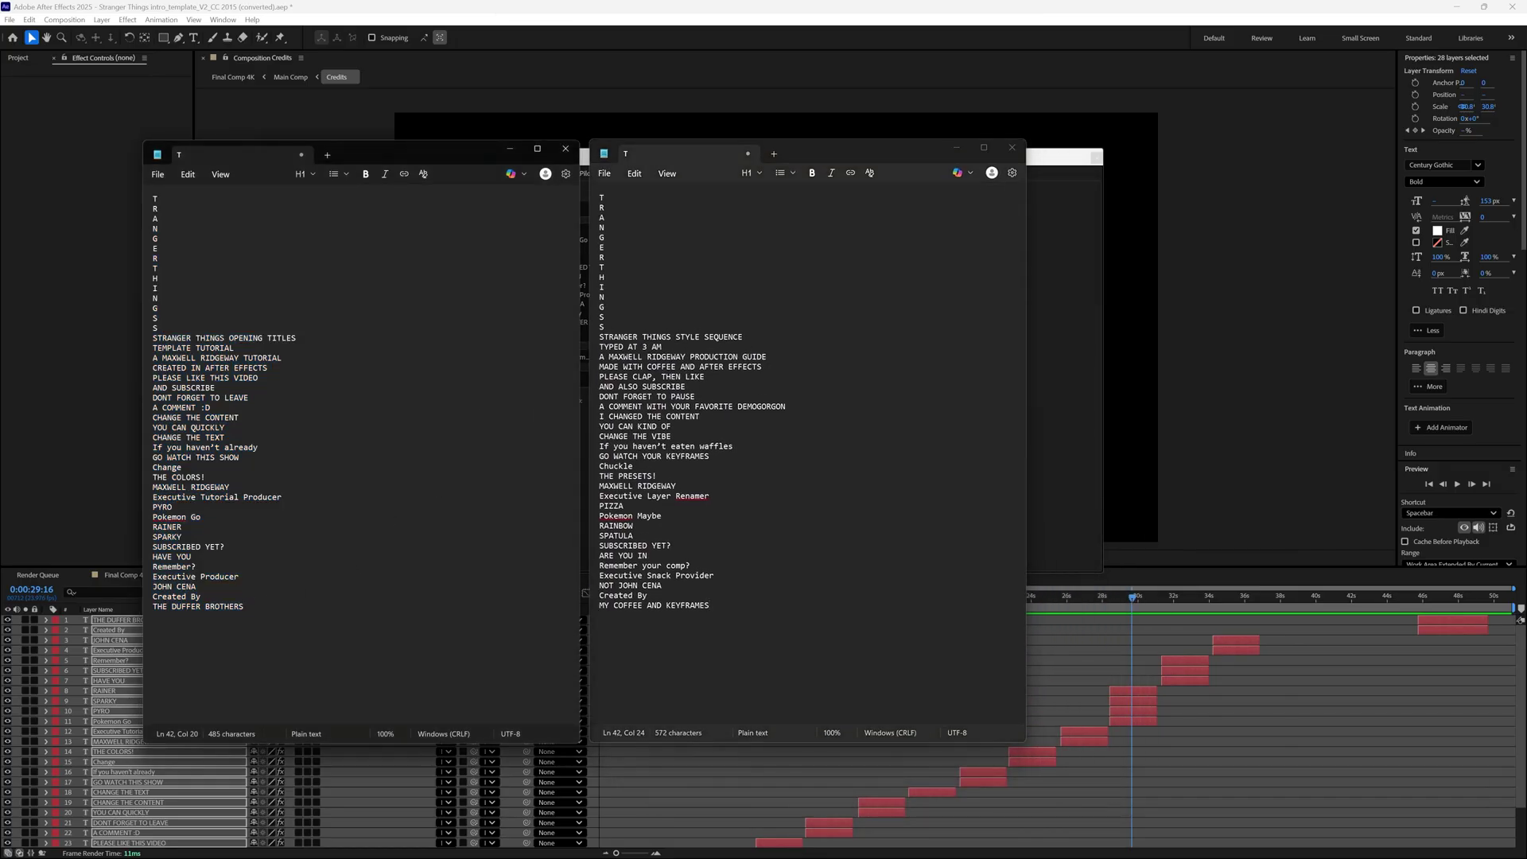
key(alt+Tab)
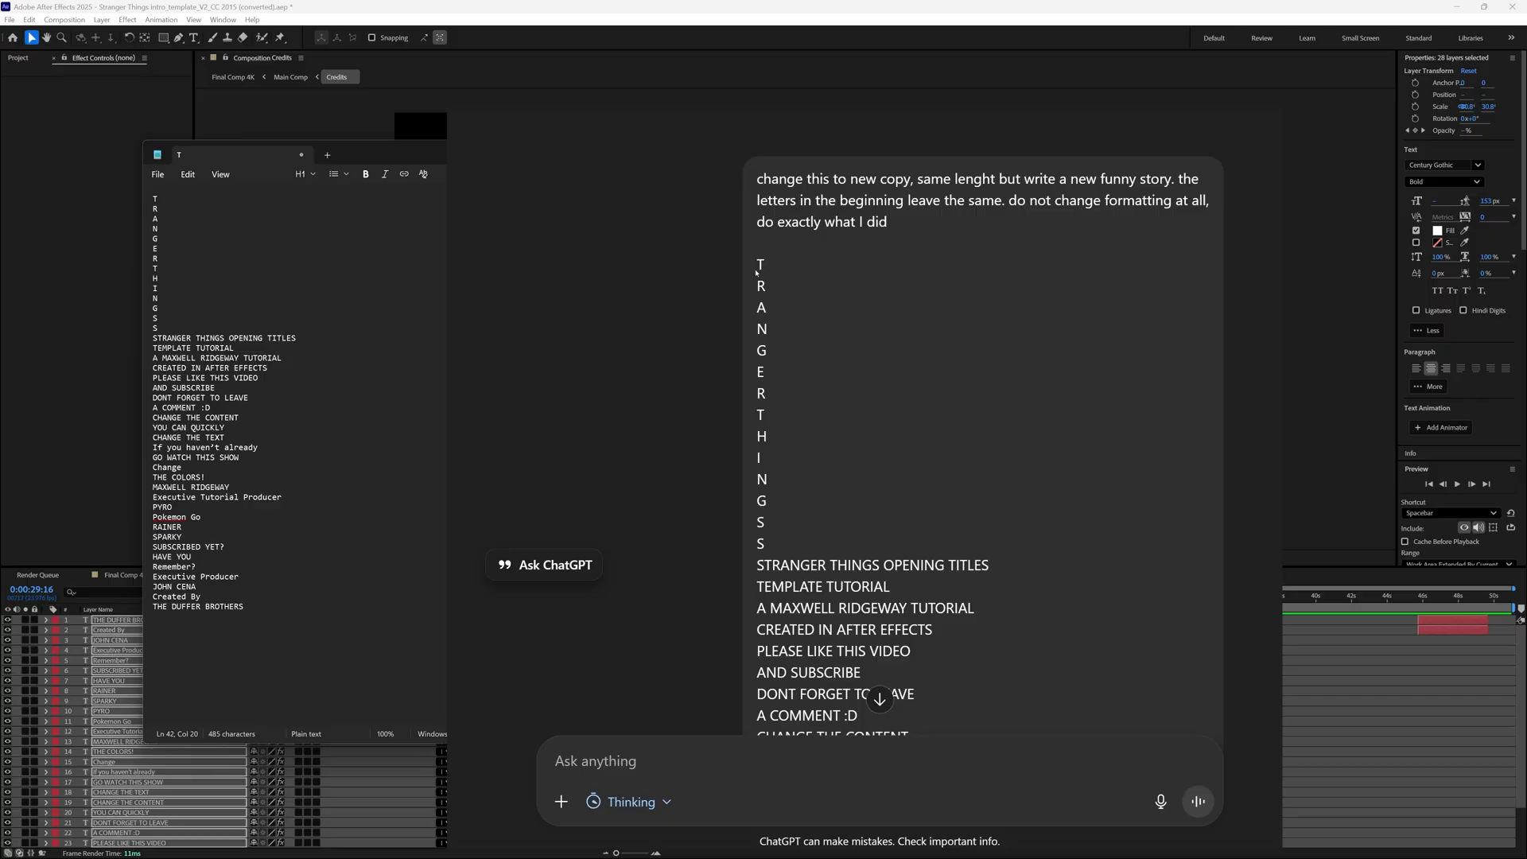
Review ChatGPT's funny rewrite, noting the unchanged letter column.
drag(755, 273, 877, 233)
scroll(907, 239, down, 4)
scroll(865, 280, down, 14)
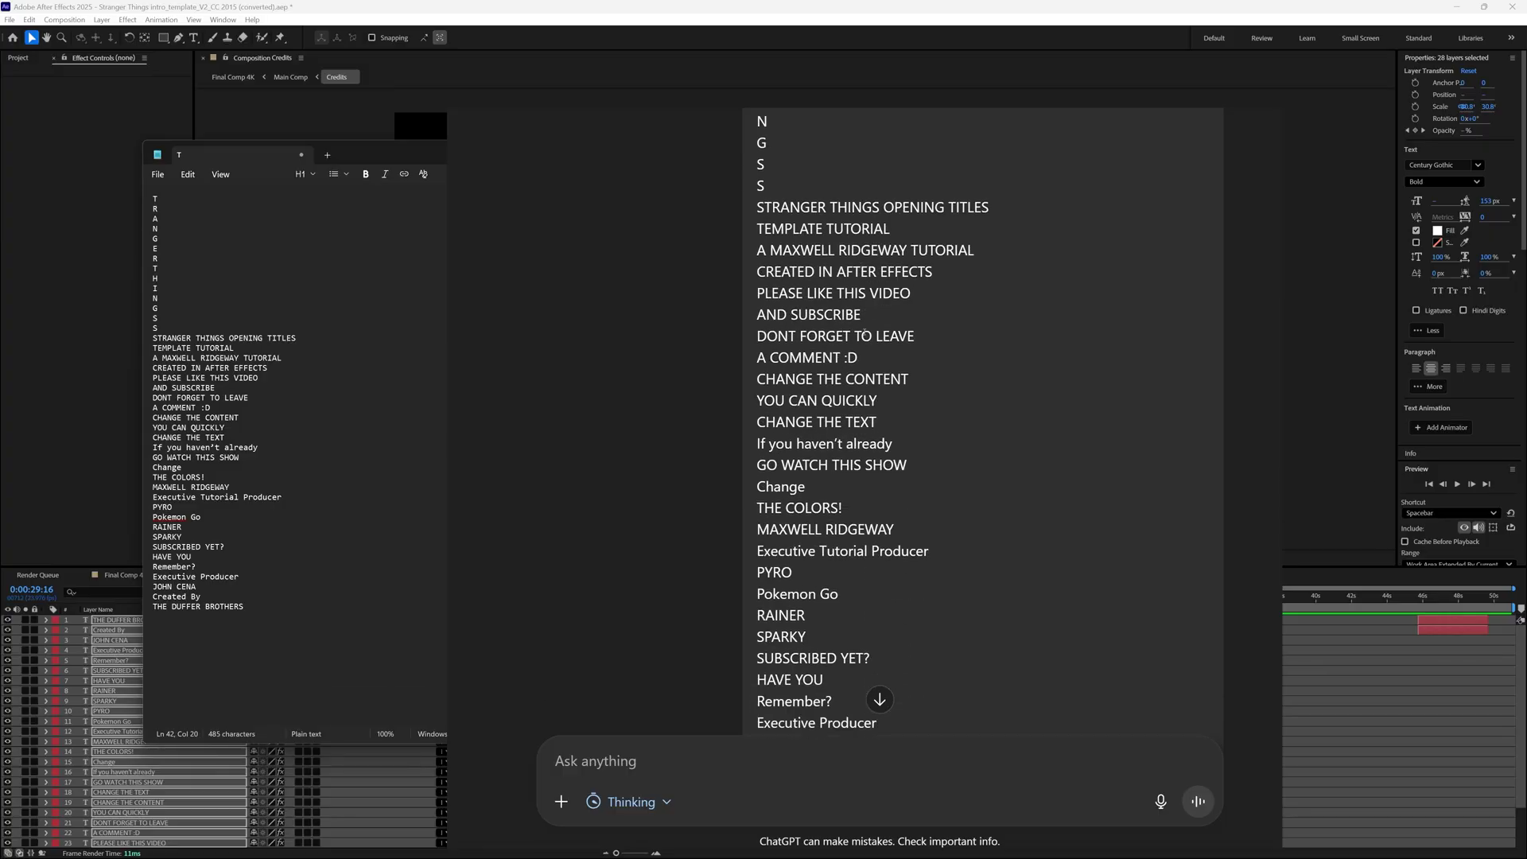
scroll(879, 698, up, 1)
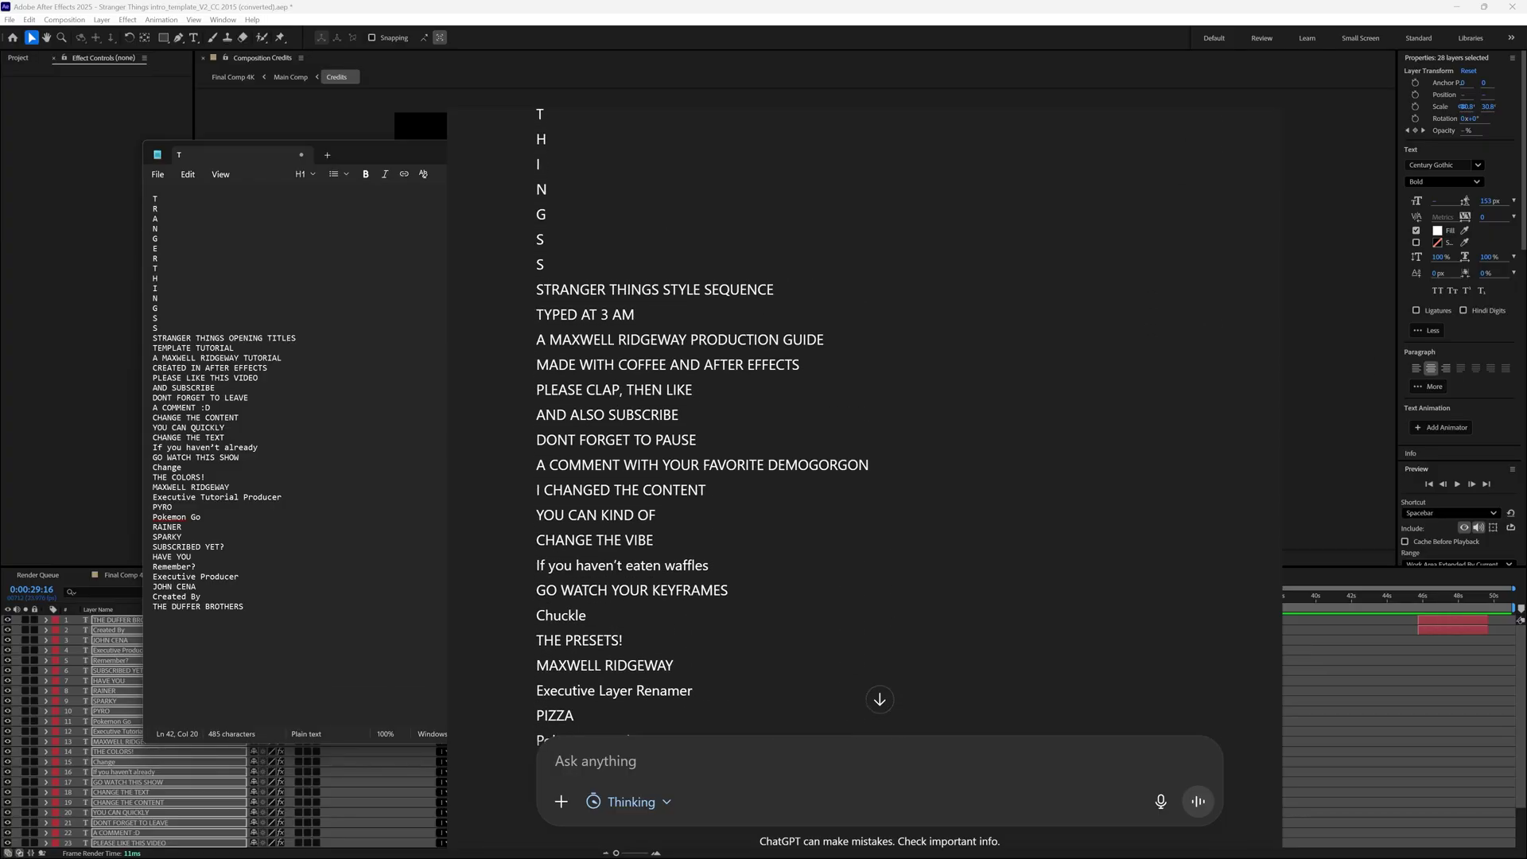
Select the rewritten credit lines from STRANGER THINGS STYLE SEQUENCE onward in the second Notepad.
key(alt+space)
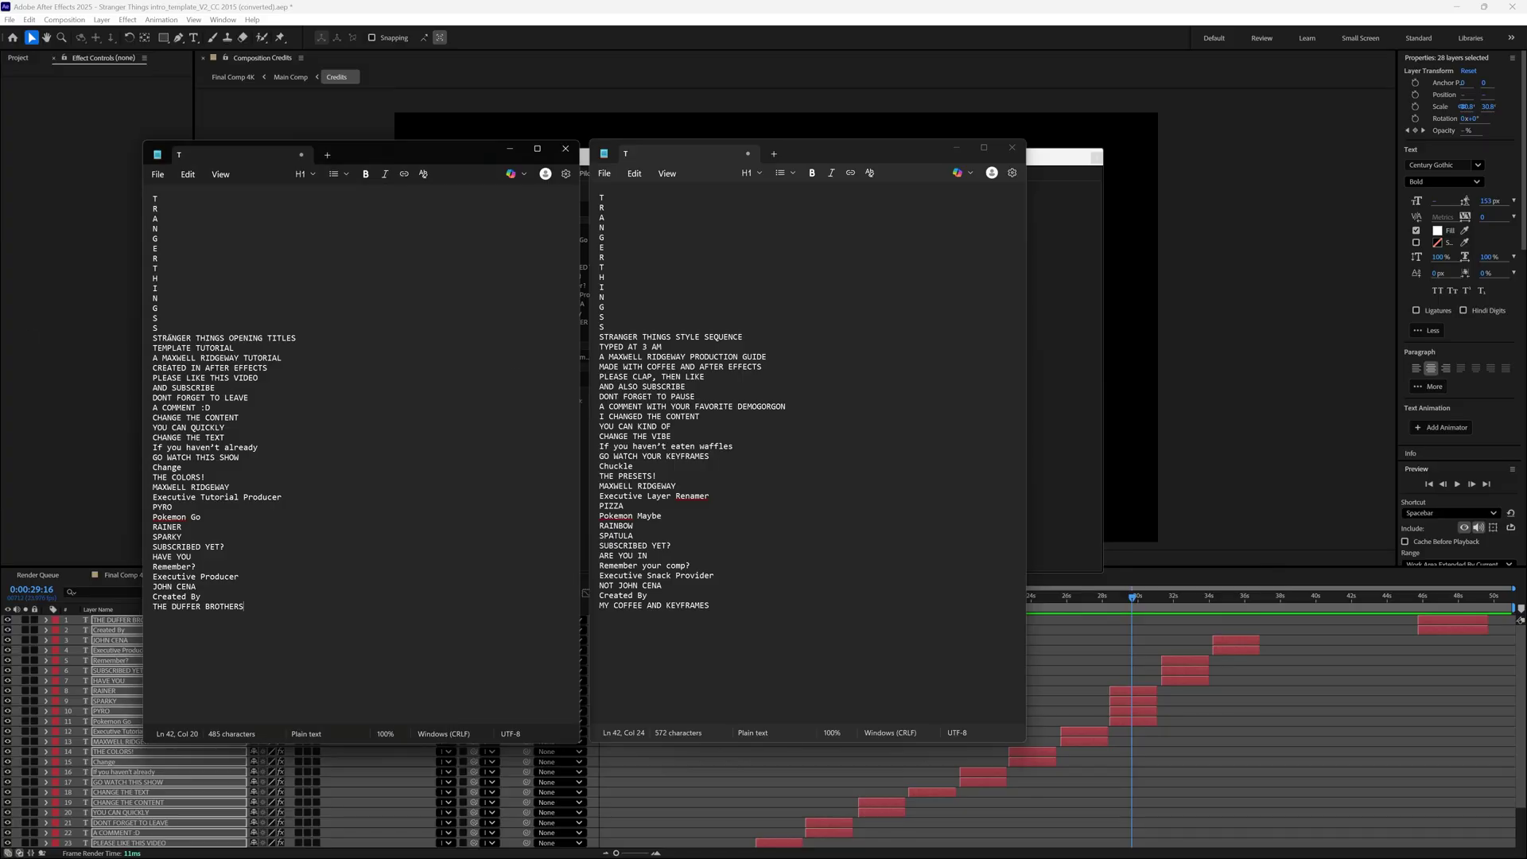
drag(153, 338, 267, 338)
click(606, 338)
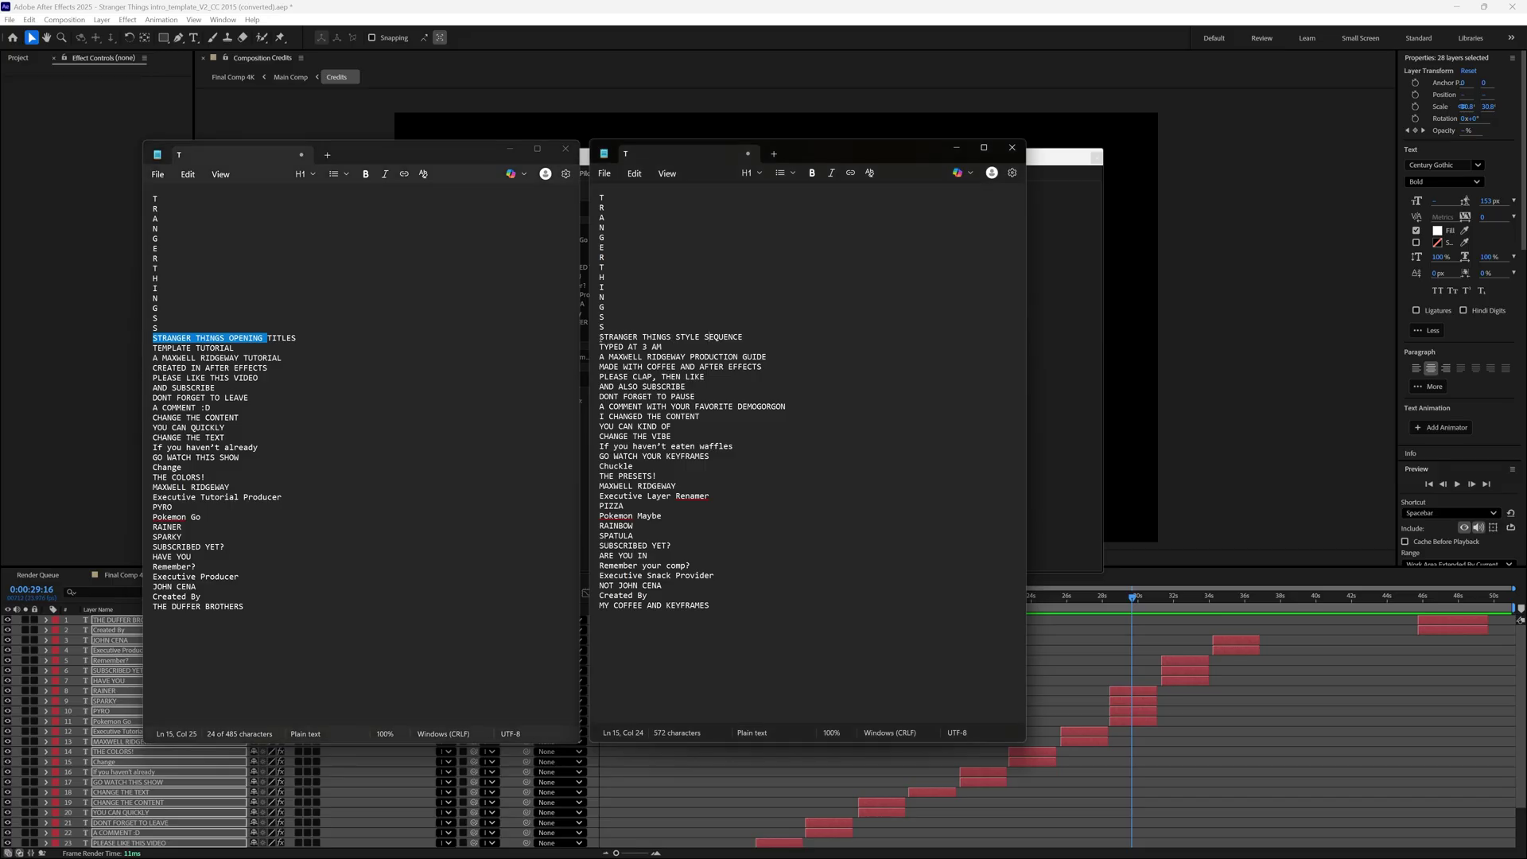
drag(599, 336, 743, 604)
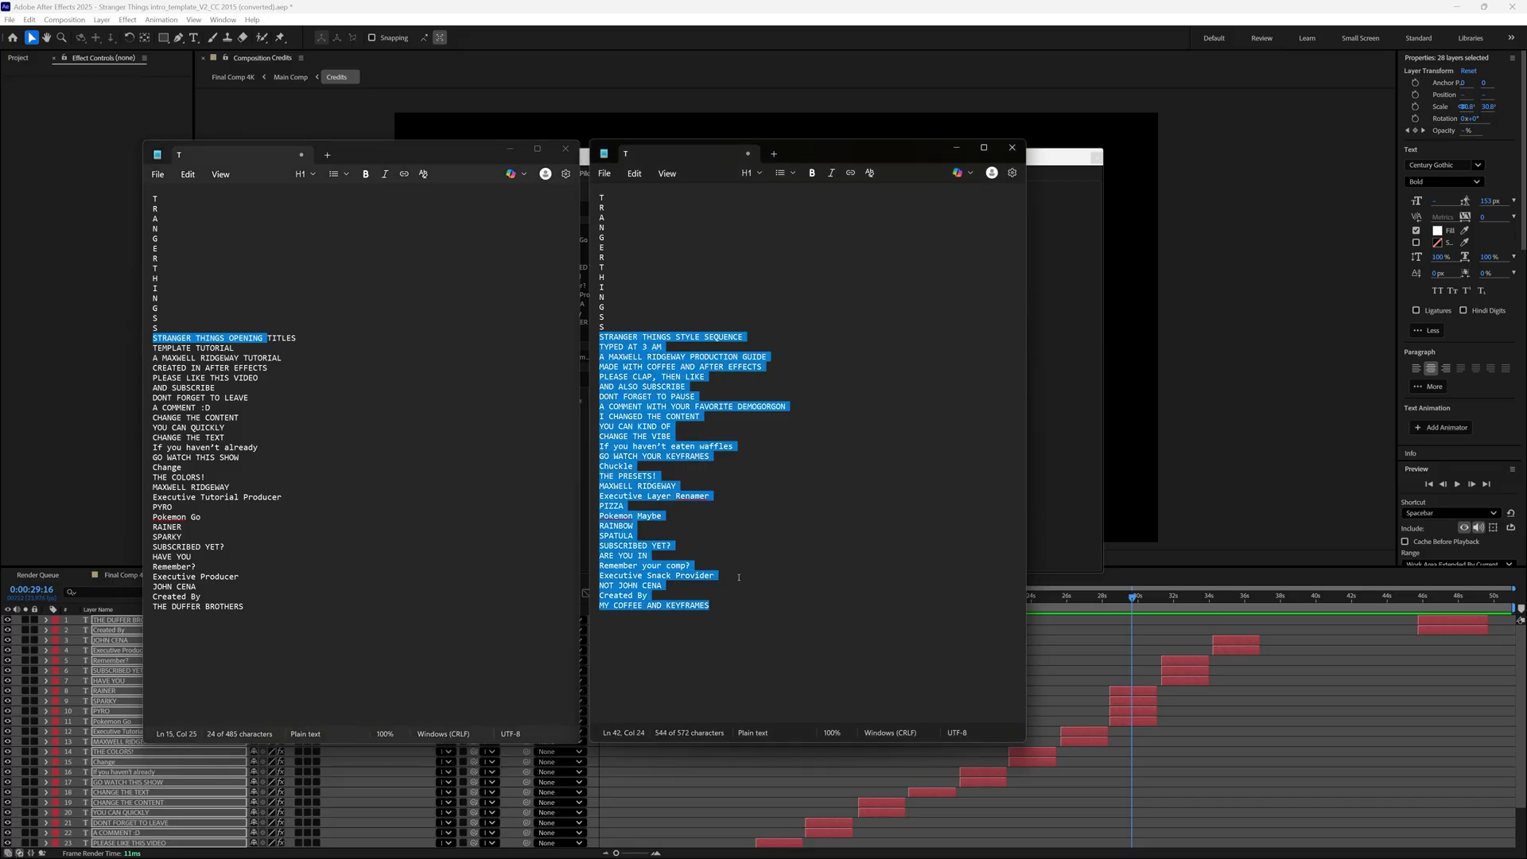
Paste the funny credits over TextPilot's old lines, then scrub to the final Created By credit.
click(1089, 421)
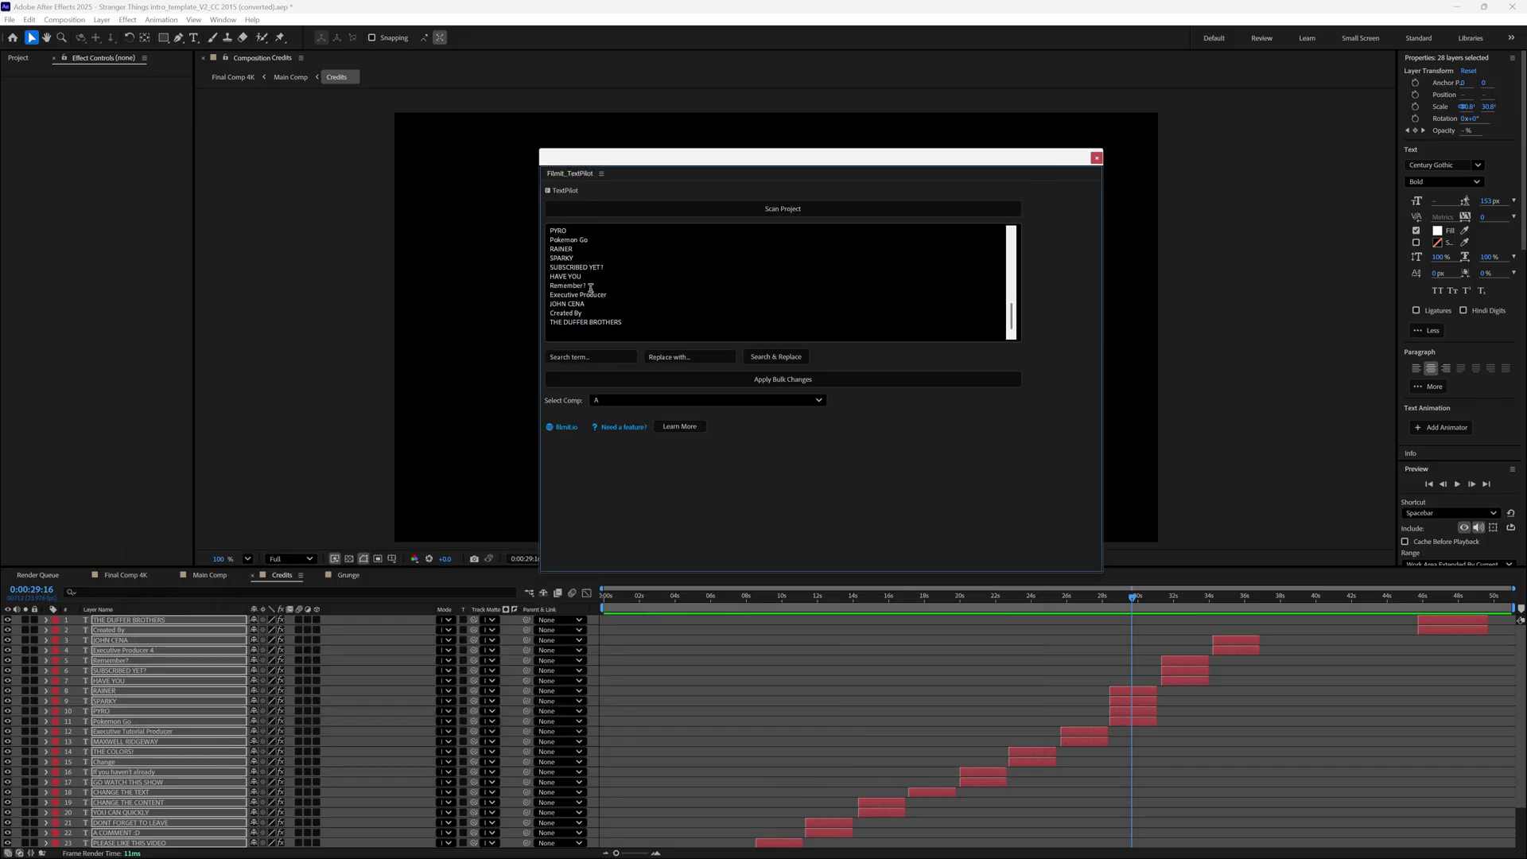
drag(642, 323, 523, 237)
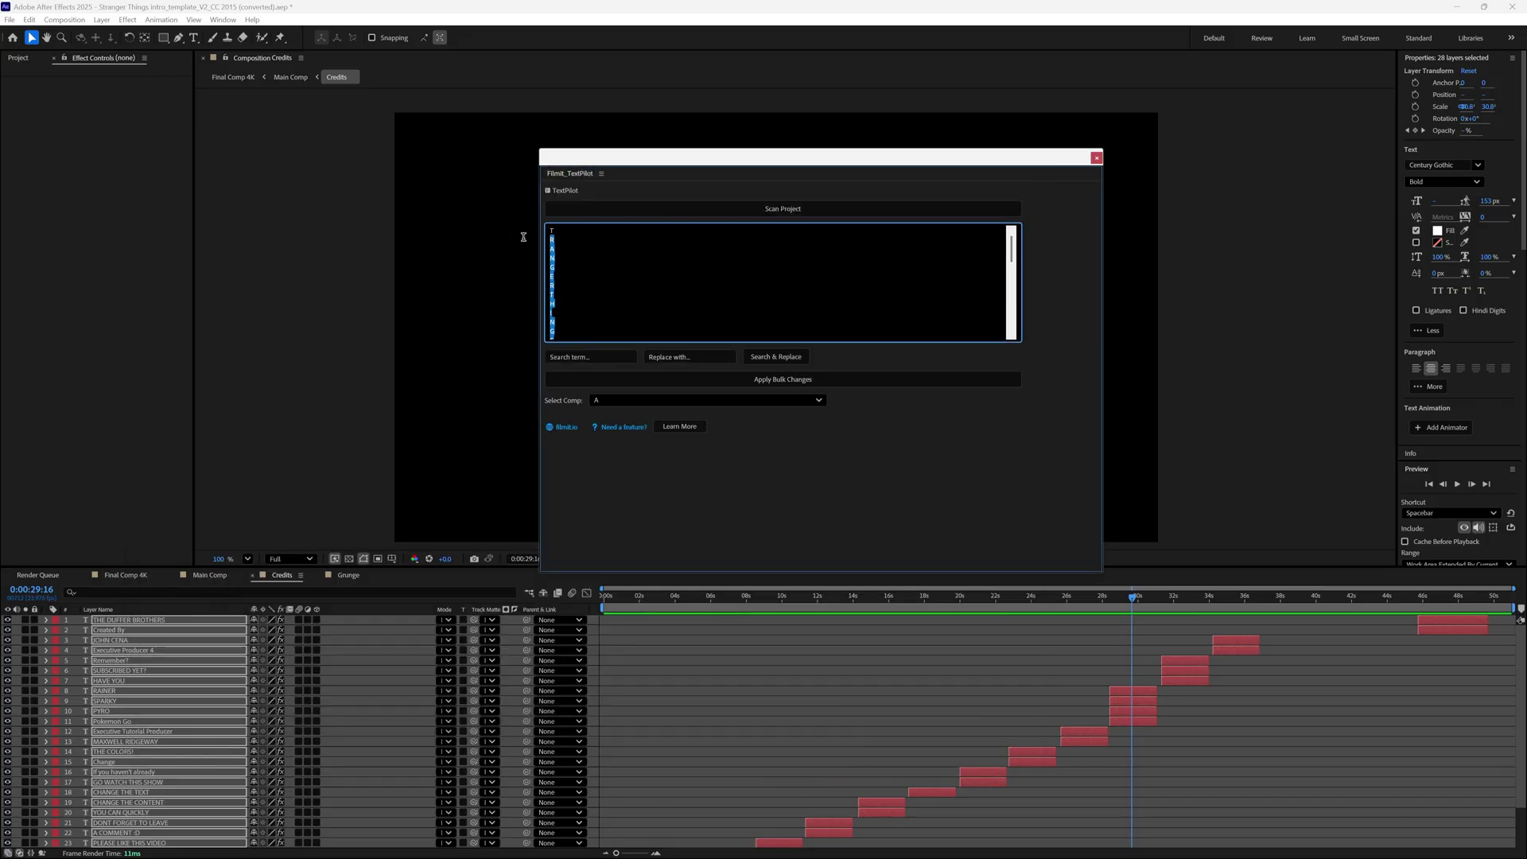
drag(549, 321, 537, 294)
key(ctrl+v)
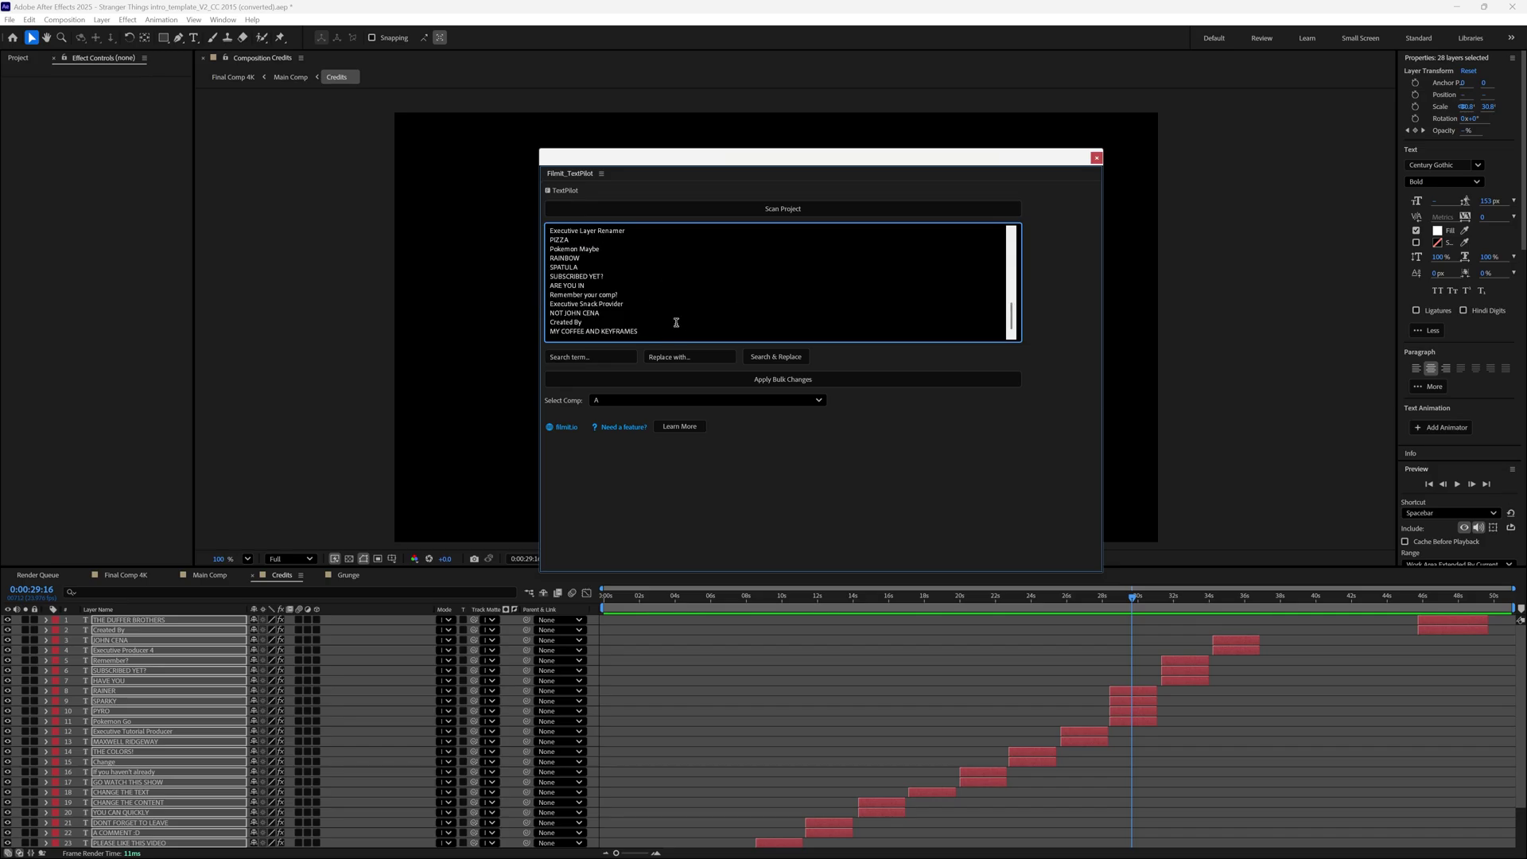
drag(786, 161, 309, 101)
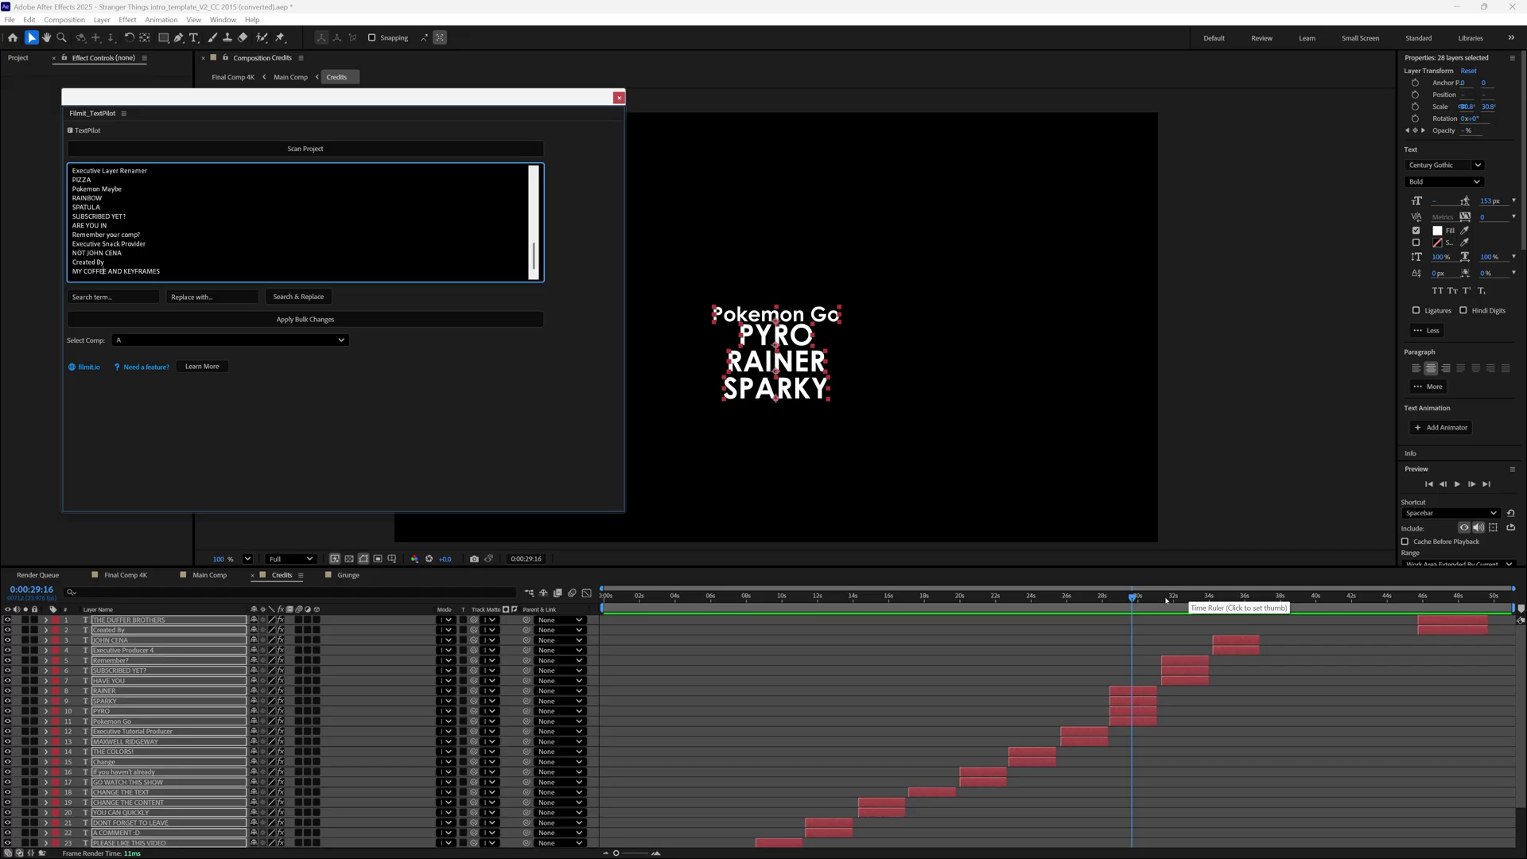
drag(1166, 600, 1449, 637)
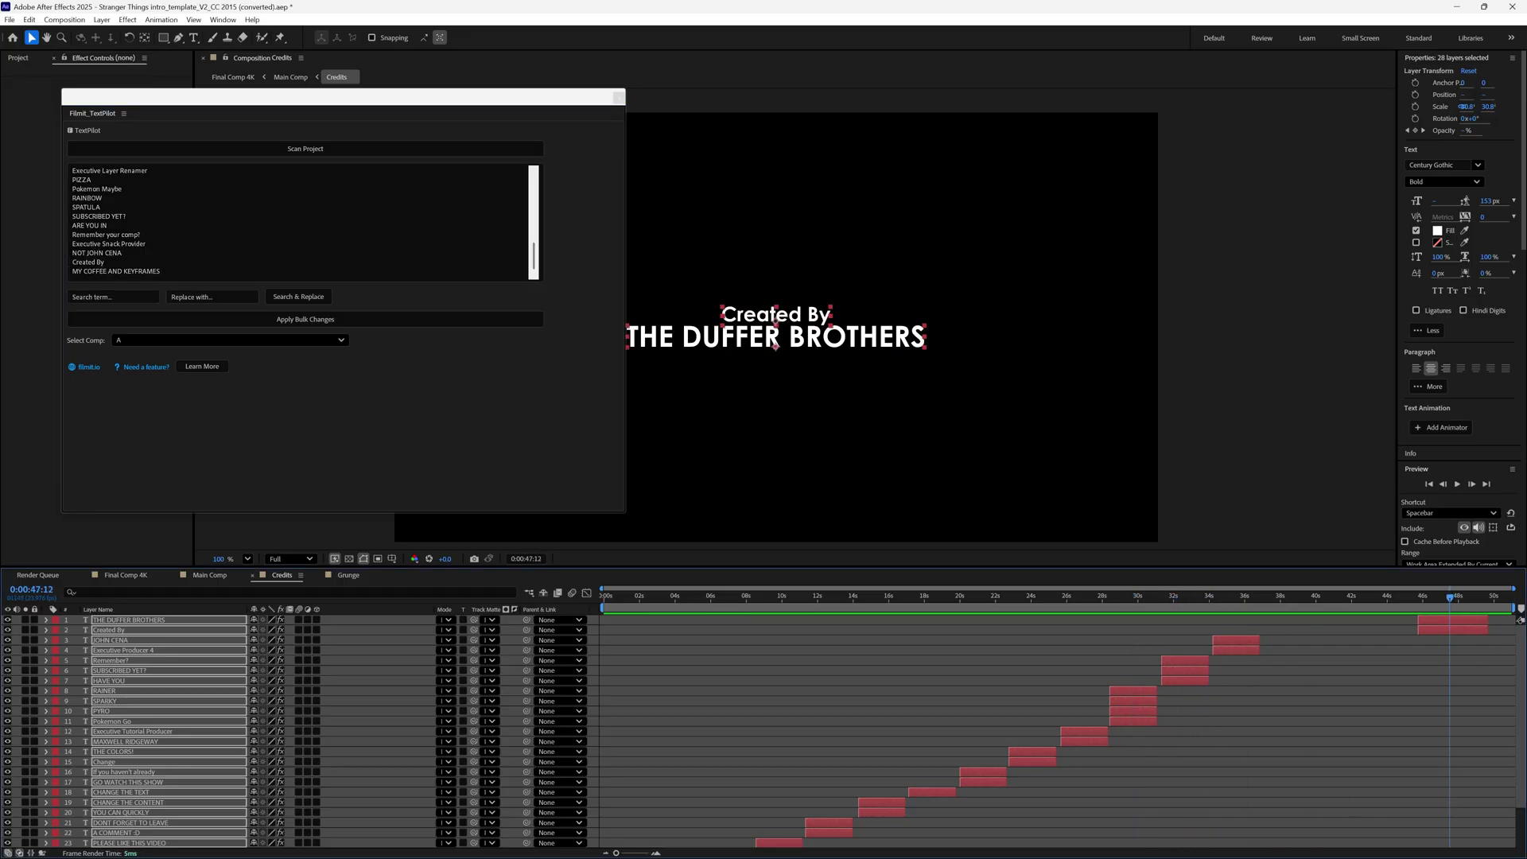
Apply Bulk Changes, then undo it and recheck the SUBSCRIBED YET? and Pokemon Go frames.
click(309, 322)
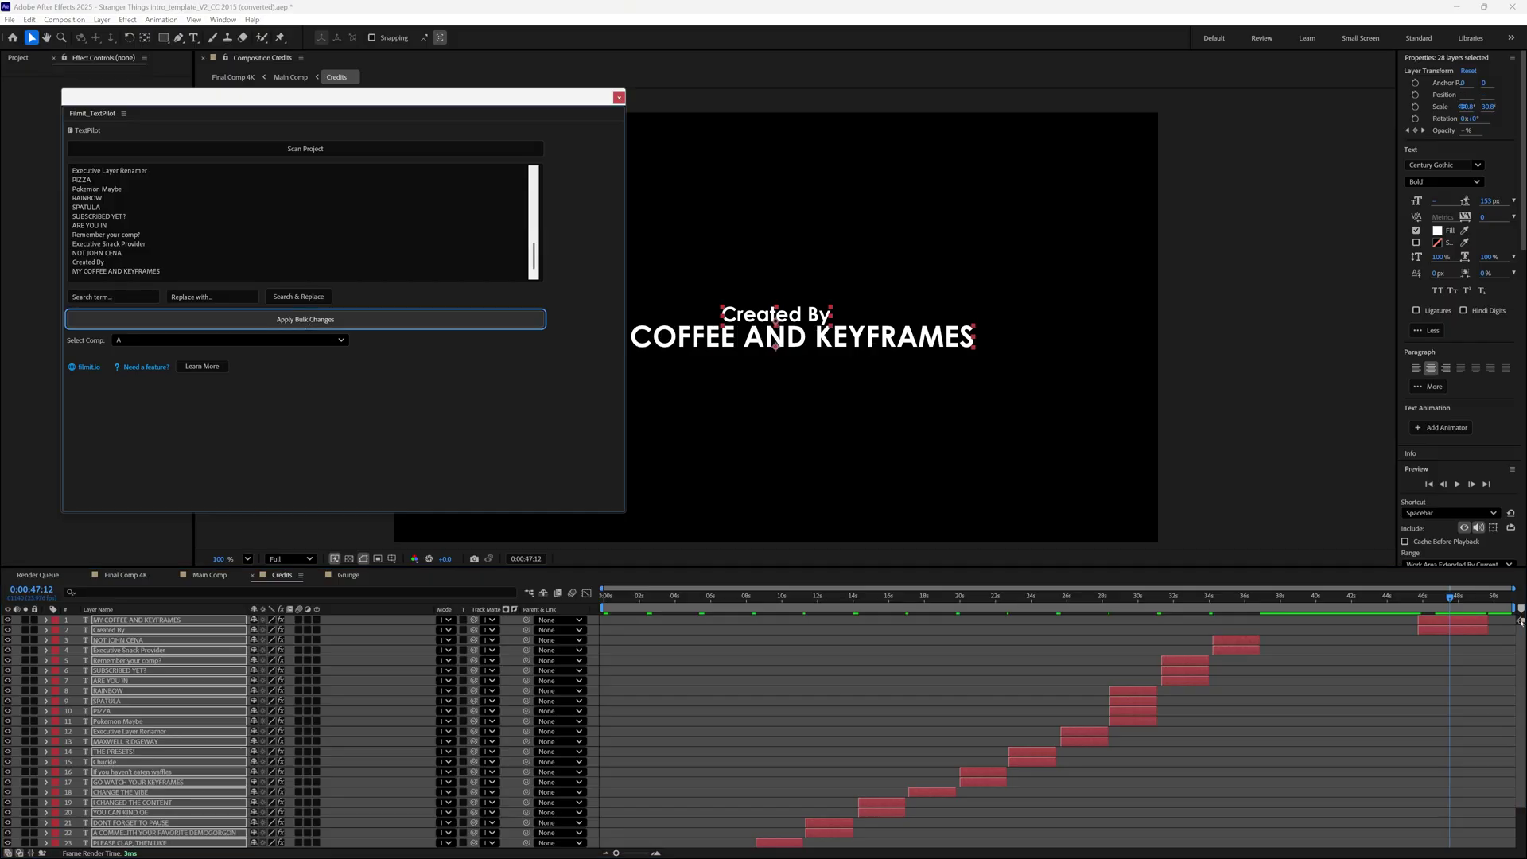
drag(1453, 602, 1120, 643)
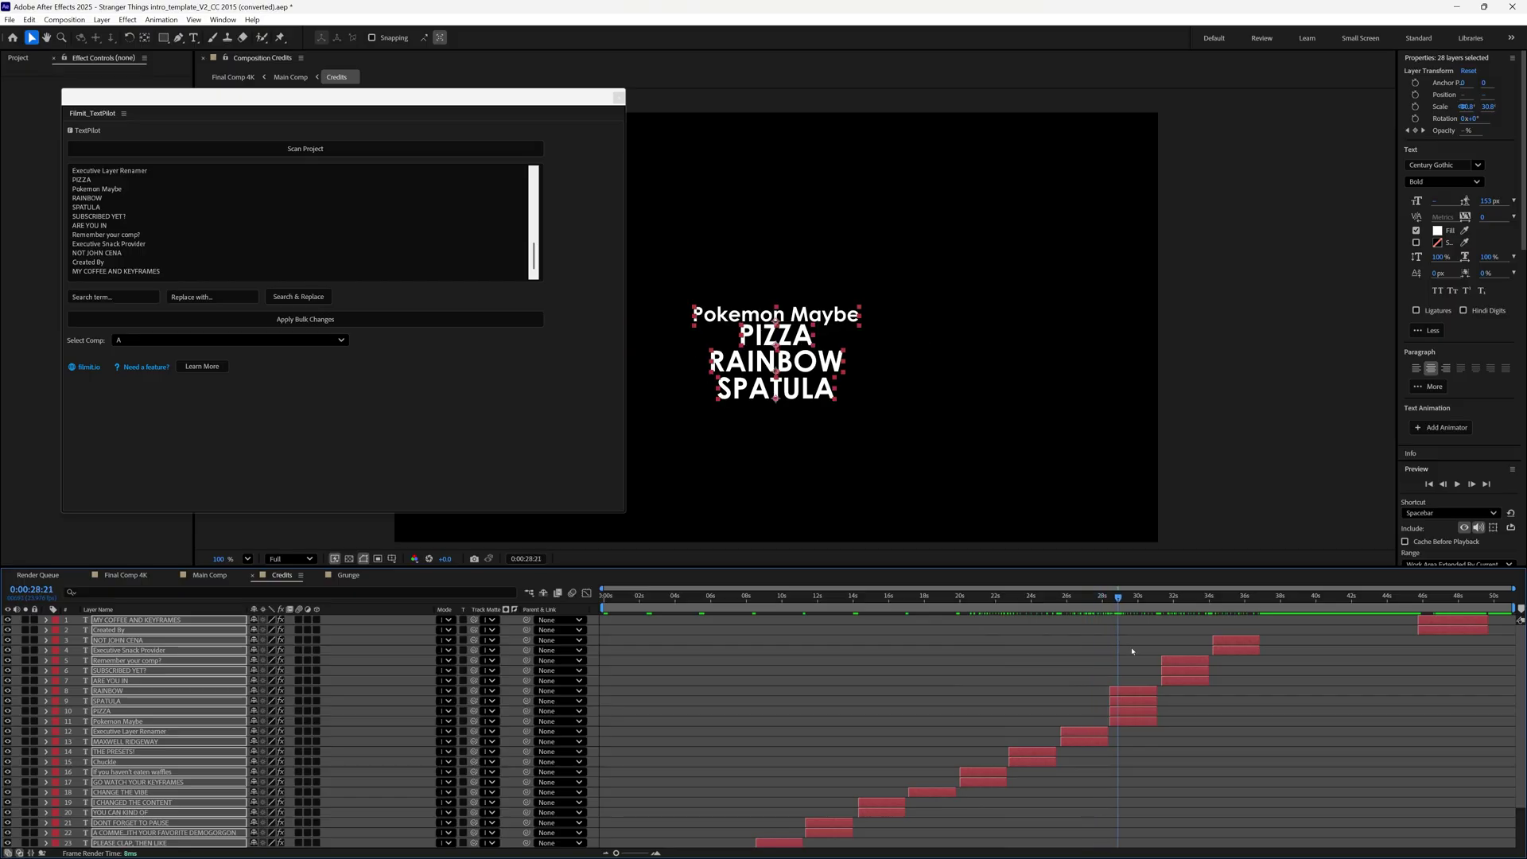
key(ctrl+z)
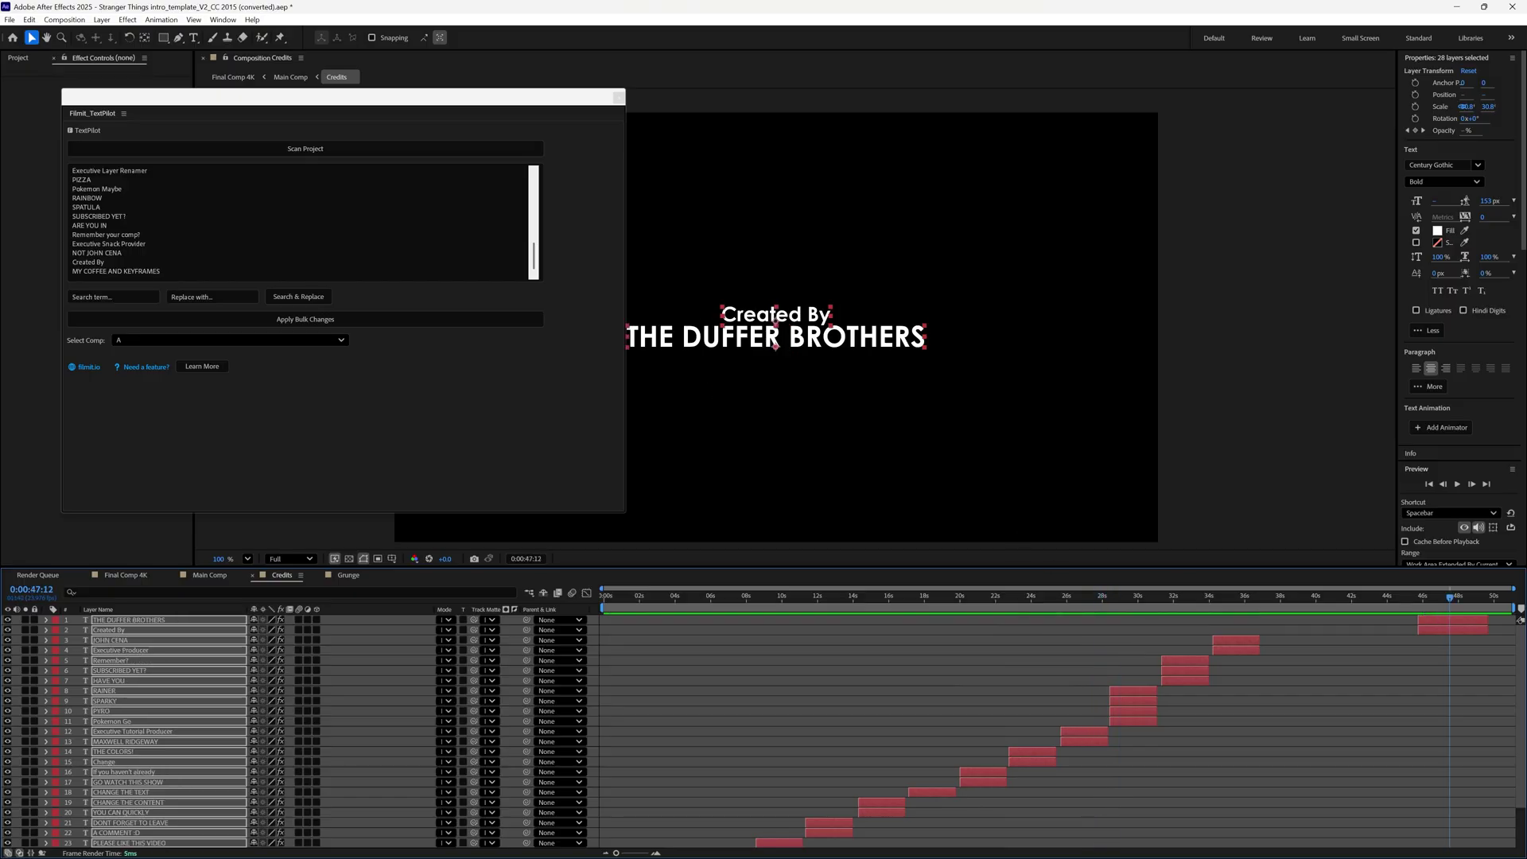
click(1188, 597)
click(1125, 598)
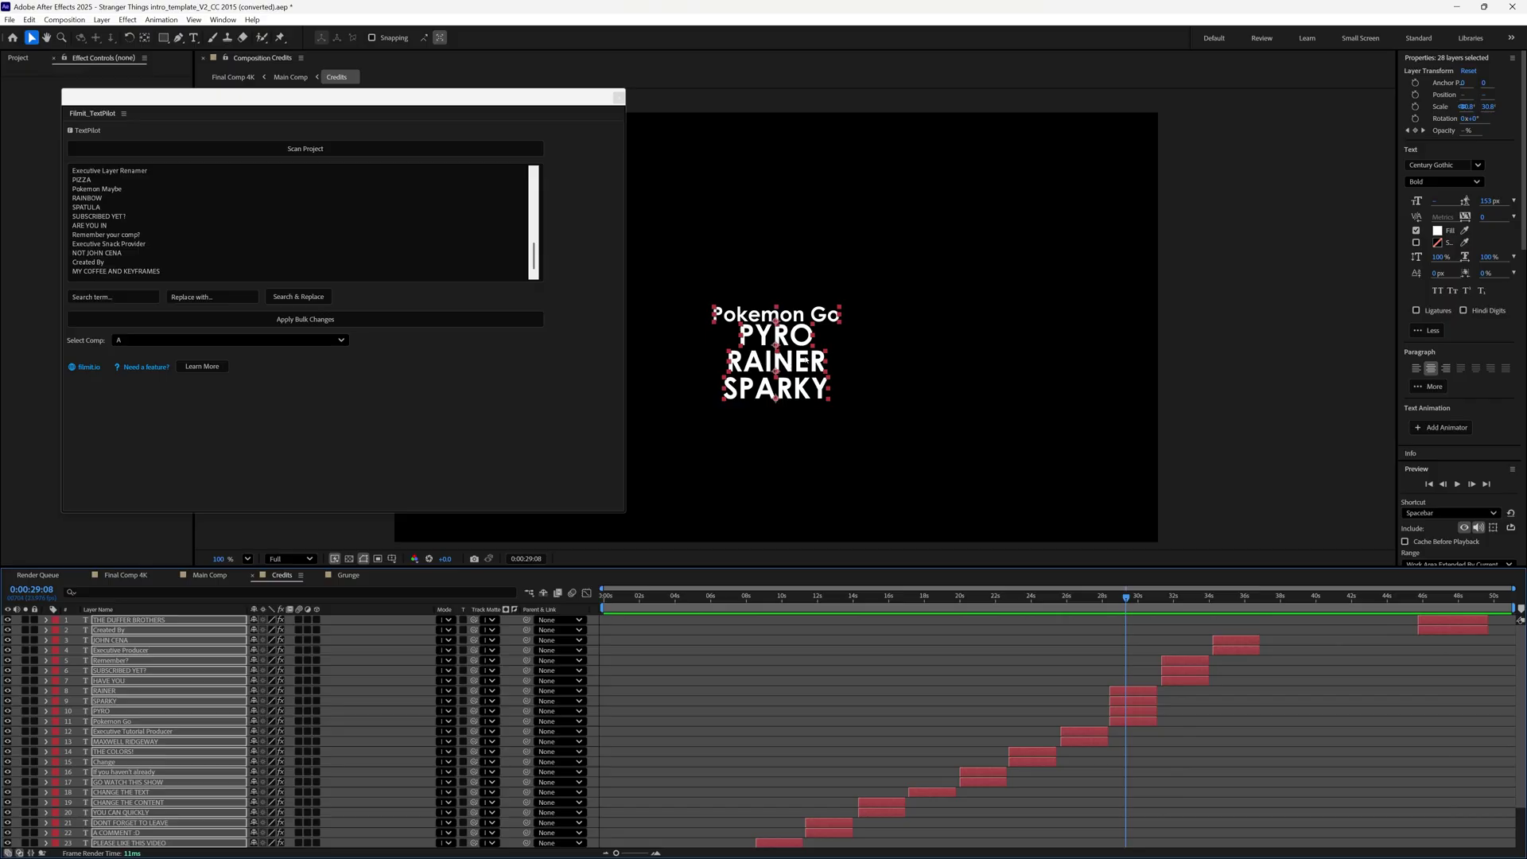
Reapply Bulk Changes and scrub through the credits to review the new funny text.
click(264, 319)
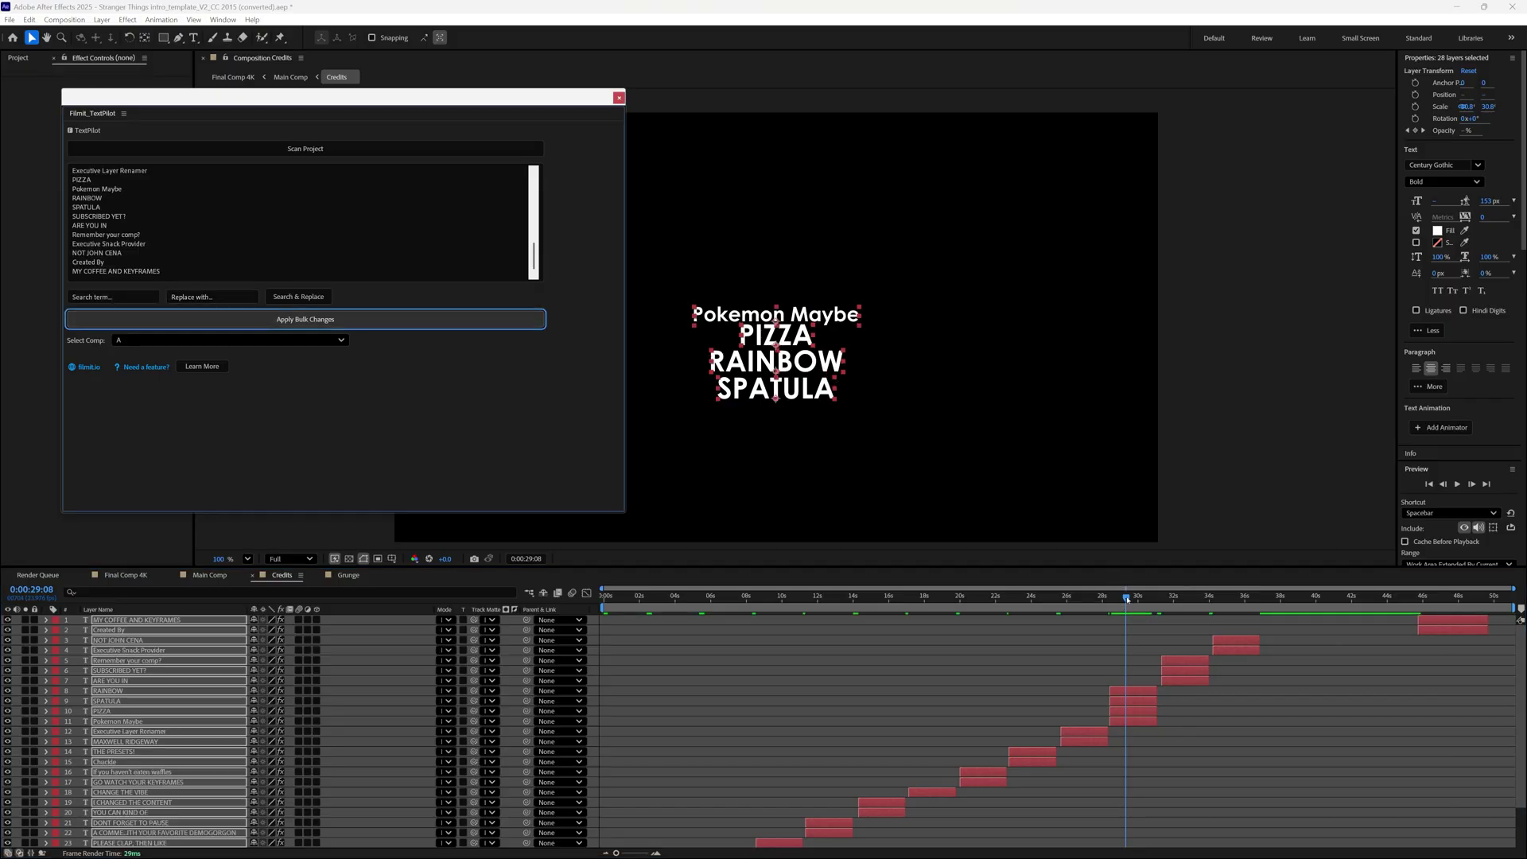
click(1006, 597)
drag(991, 611, 603, 611)
drag(603, 691, 1229, 682)
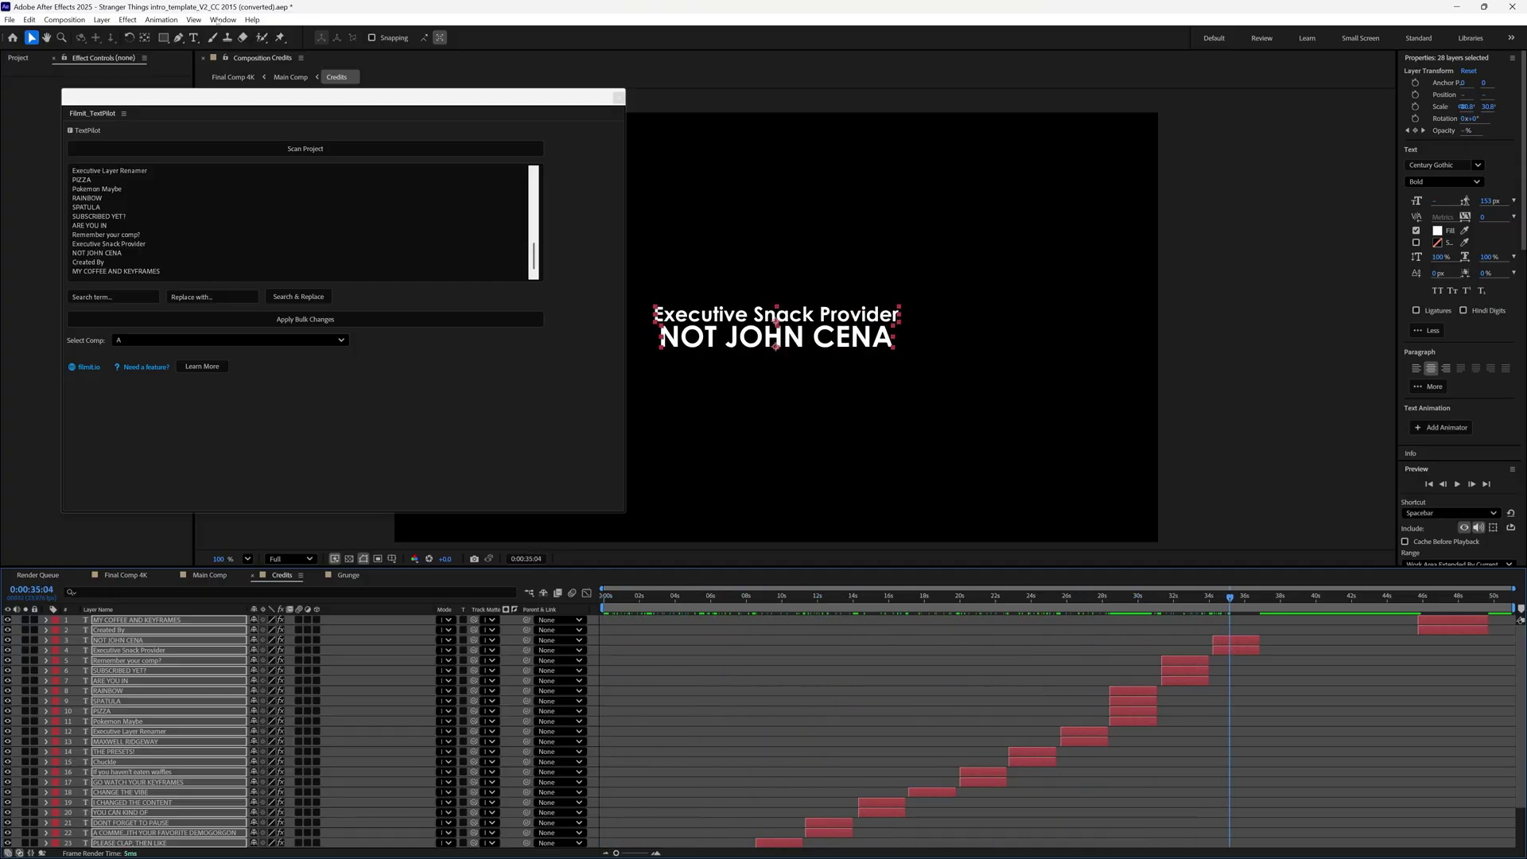
mouse_move(350, 103)
mouse_down()
mouse_move(892, 301)
mouse_move(892, 314)
mouse_move(598, 191)
mouse_move(372, 120)
mouse_up()
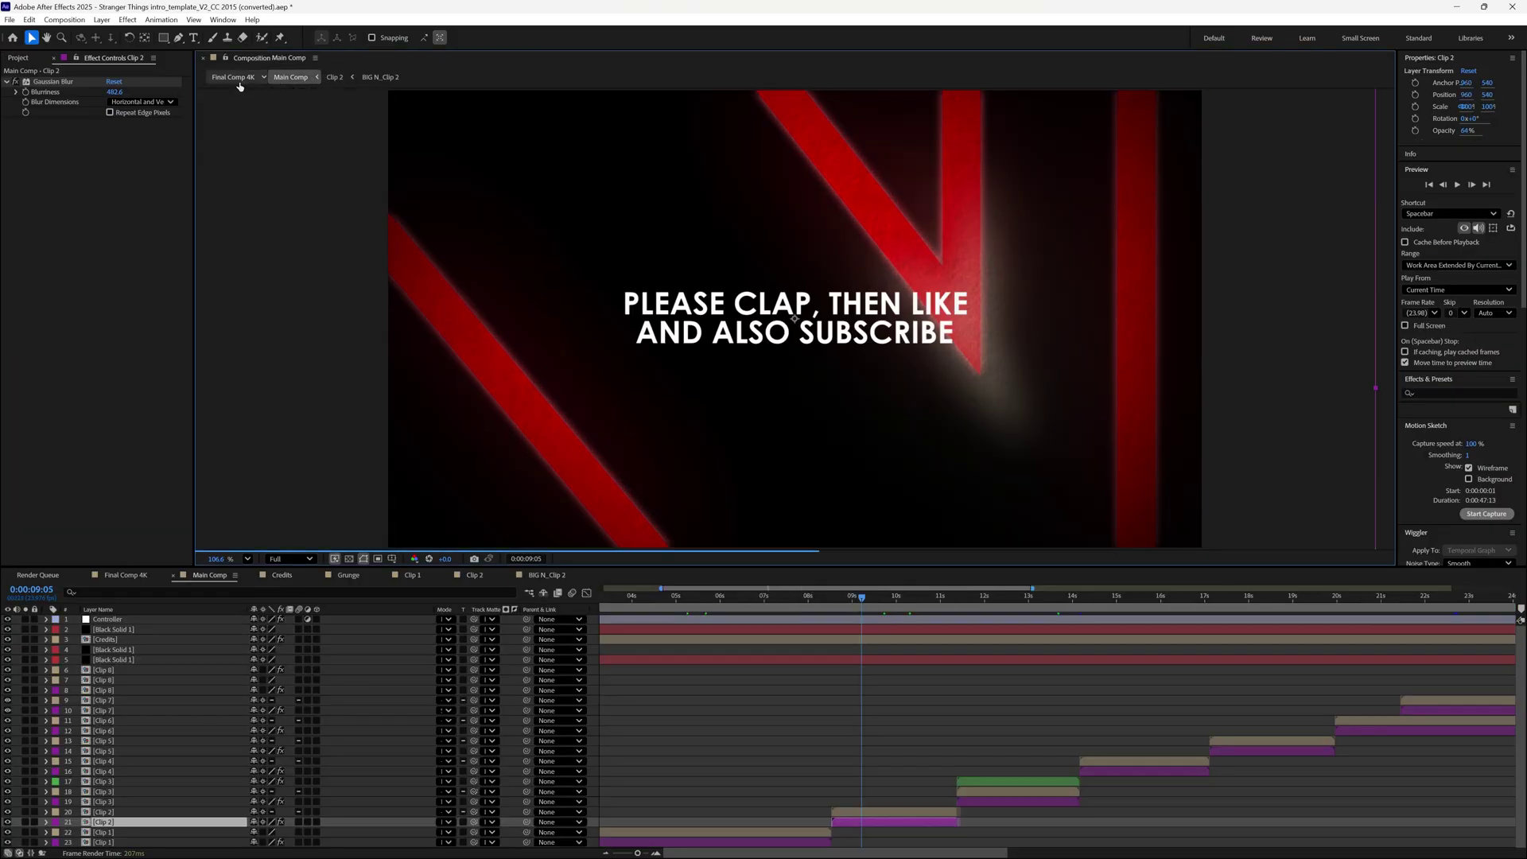
Show the DONT FORGET TO PAUSE comment card in Final Comp 4K, dismissing the Window menu.
click(237, 80)
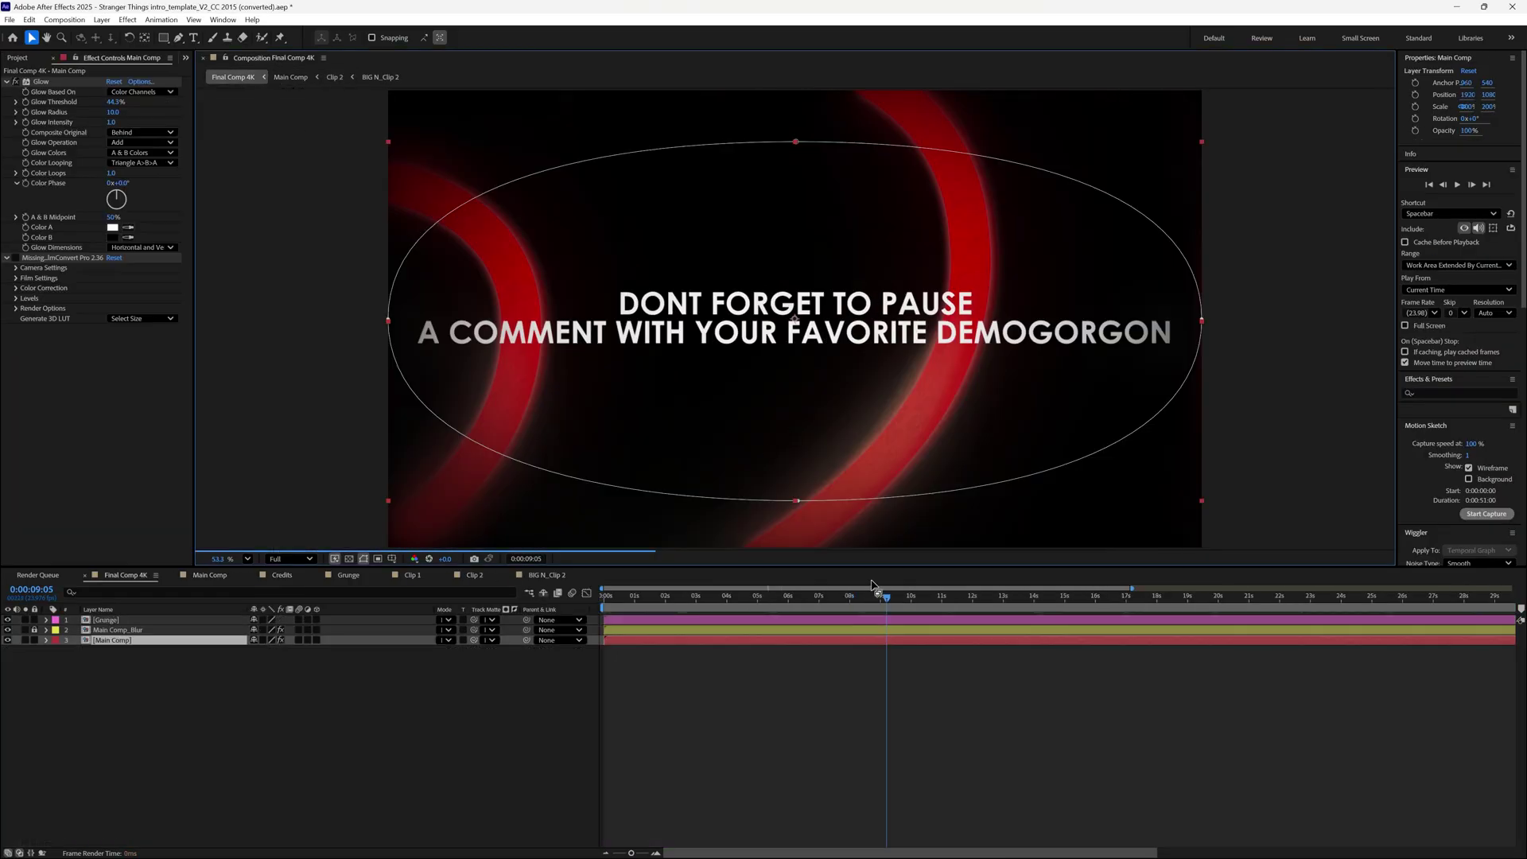
click(741, 596)
click(980, 595)
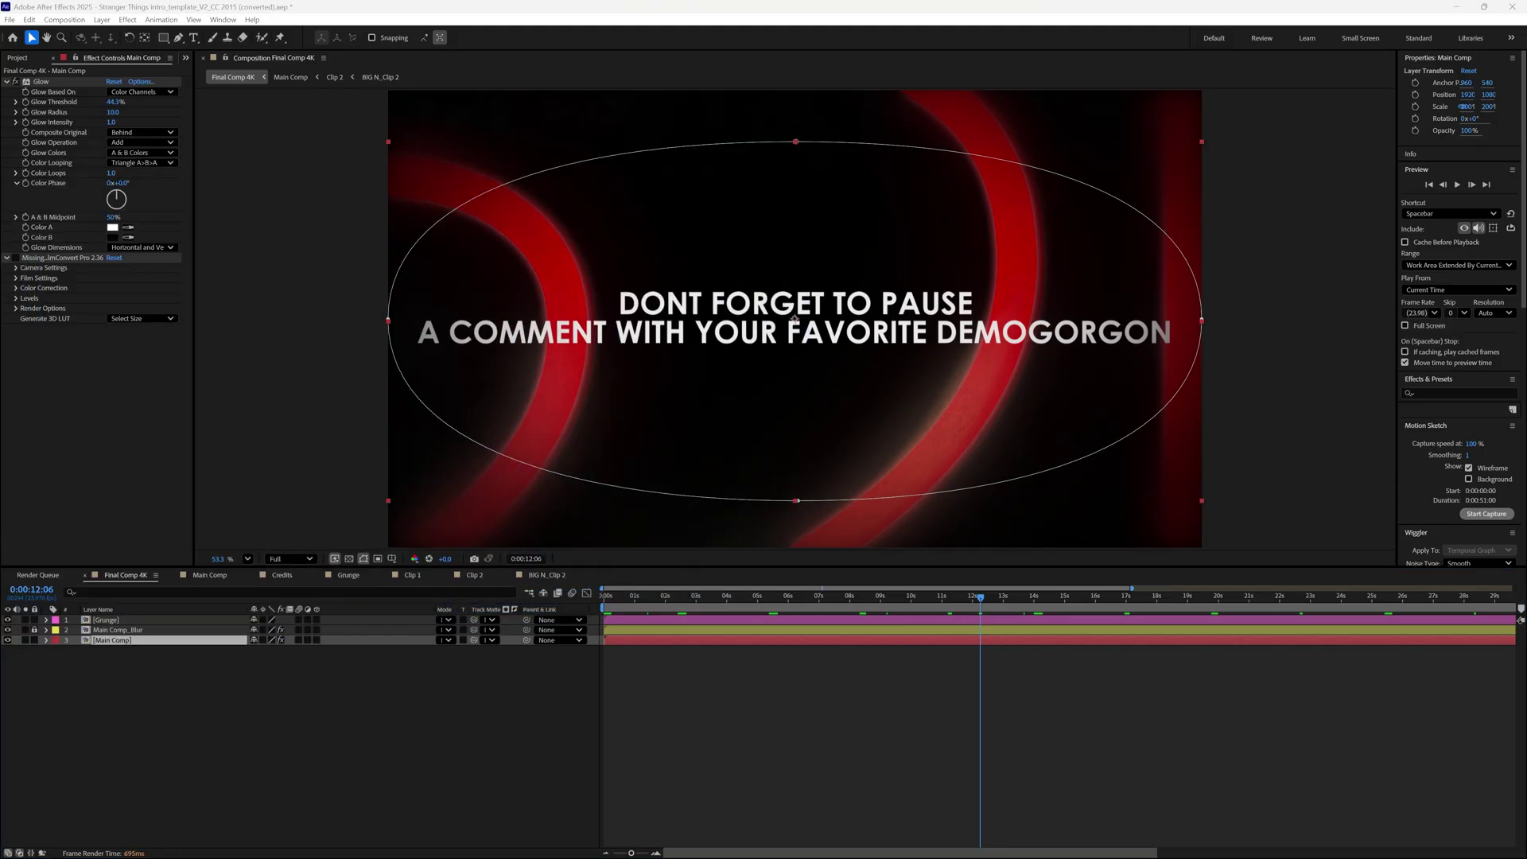
click(222, 19)
scroll(360, 752, down, 2)
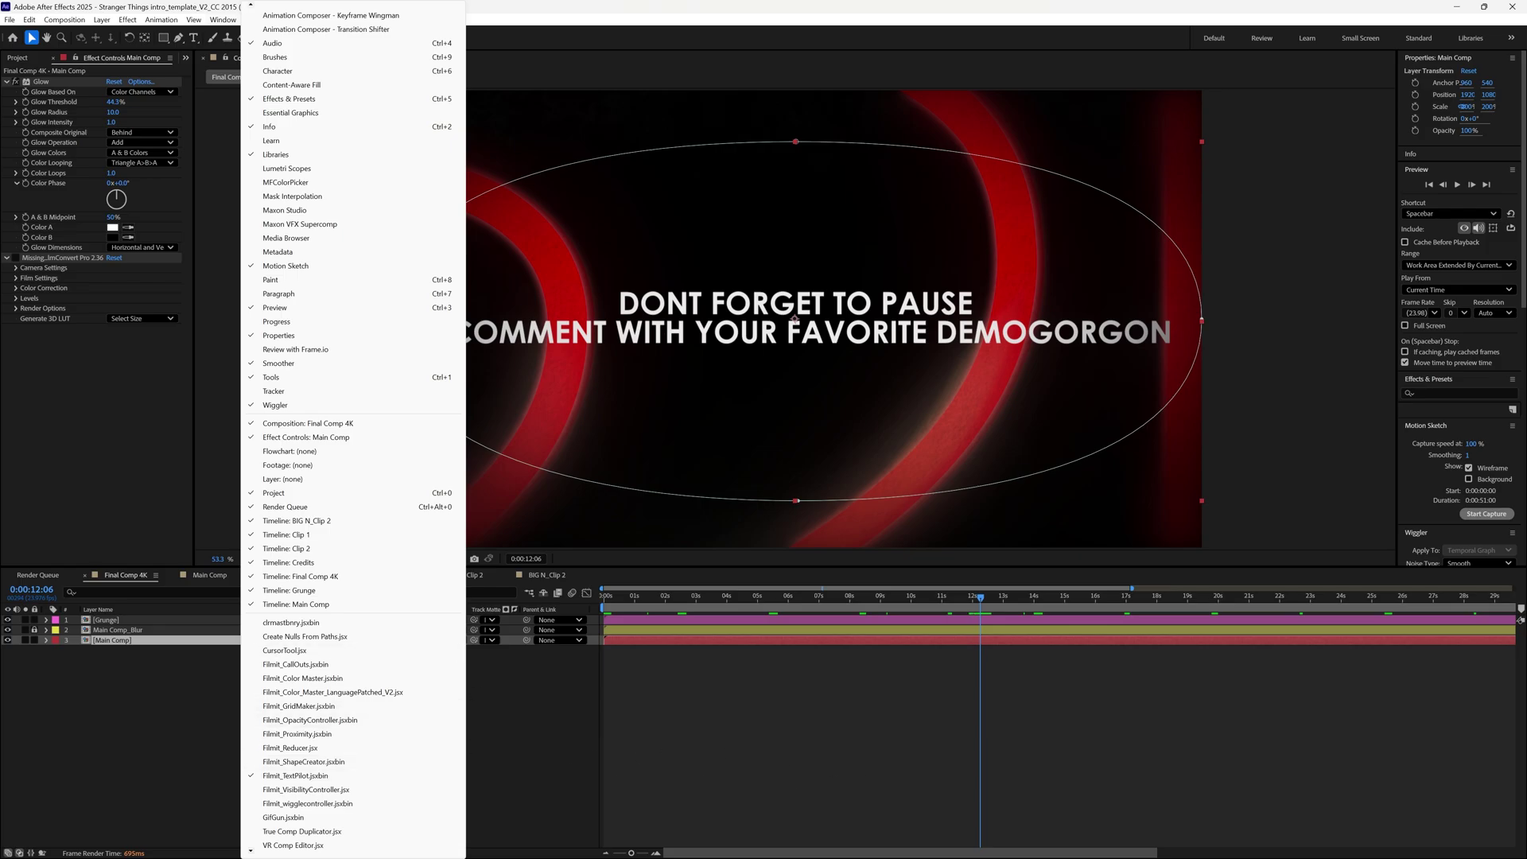
key(Escape)
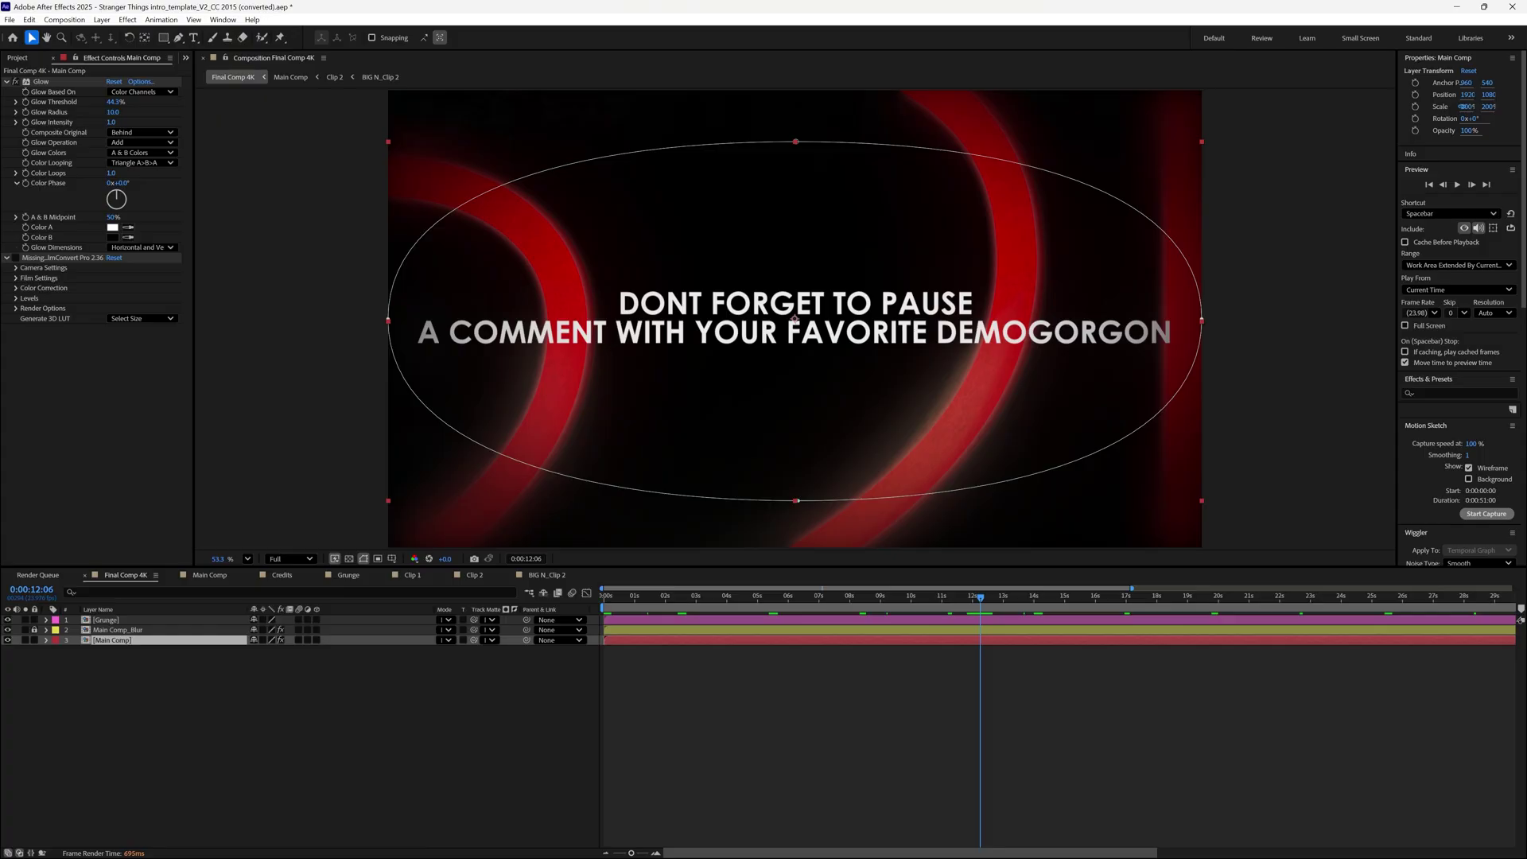